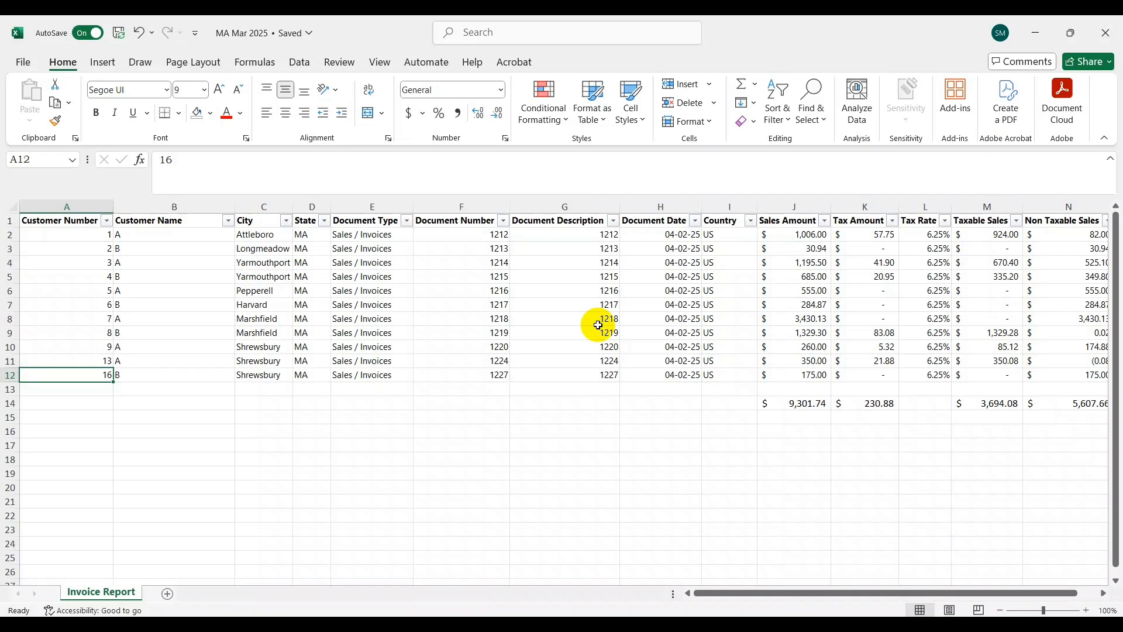
Examine the column headers of the invoice report, including city, state, and document number
key(Up)
key(ctrl+Up)
key(ctrl+Right)
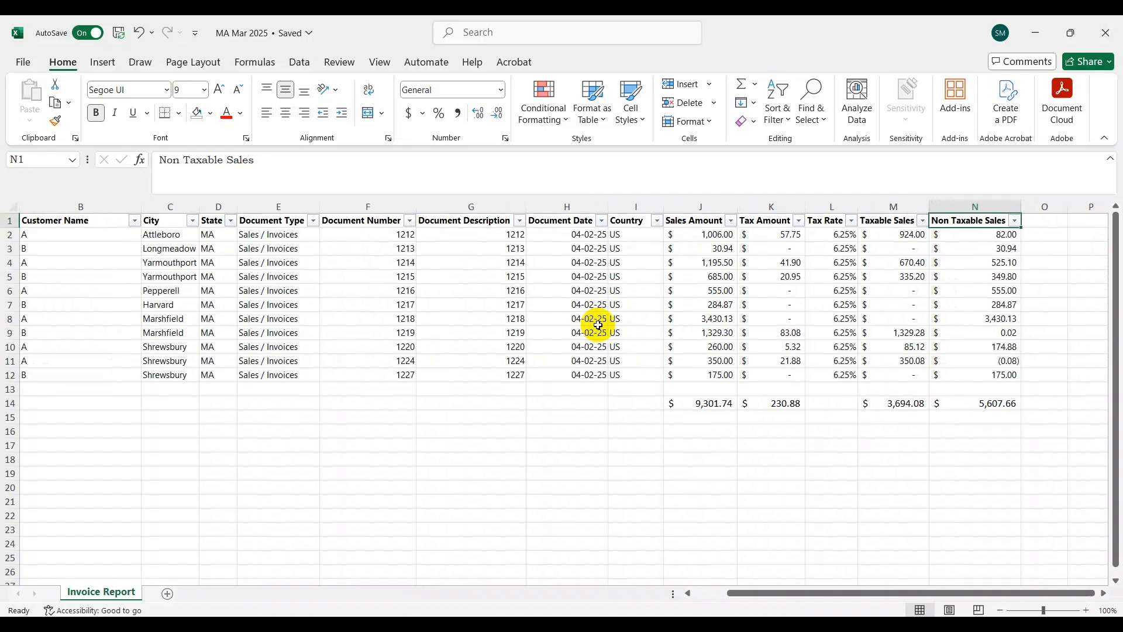
key(ctrl+Left)
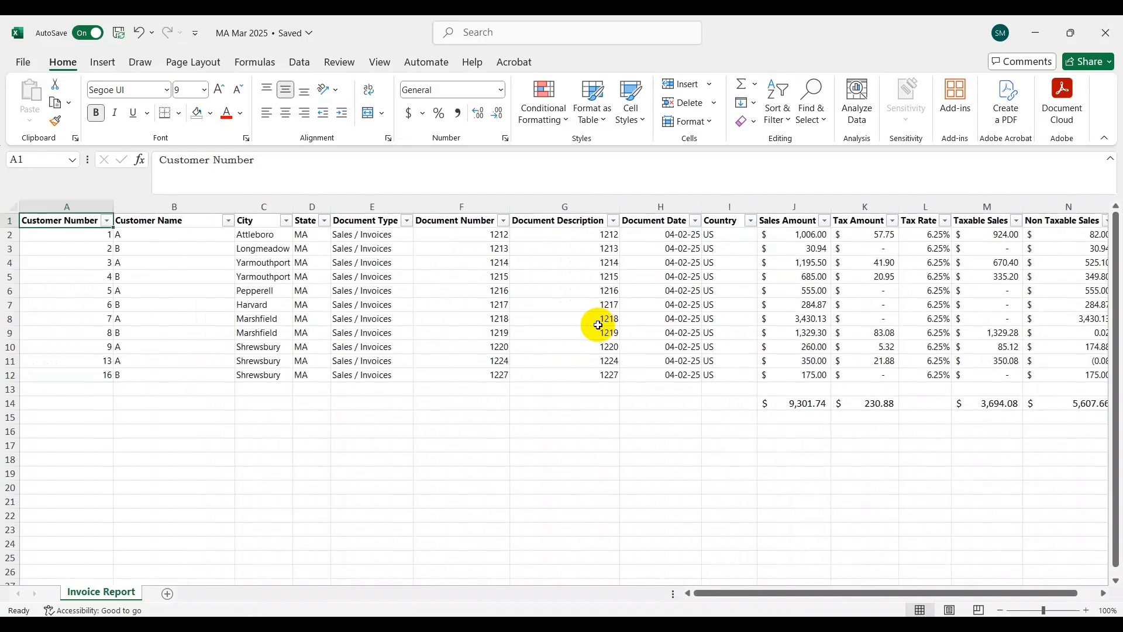
key(Right)
key(Right)
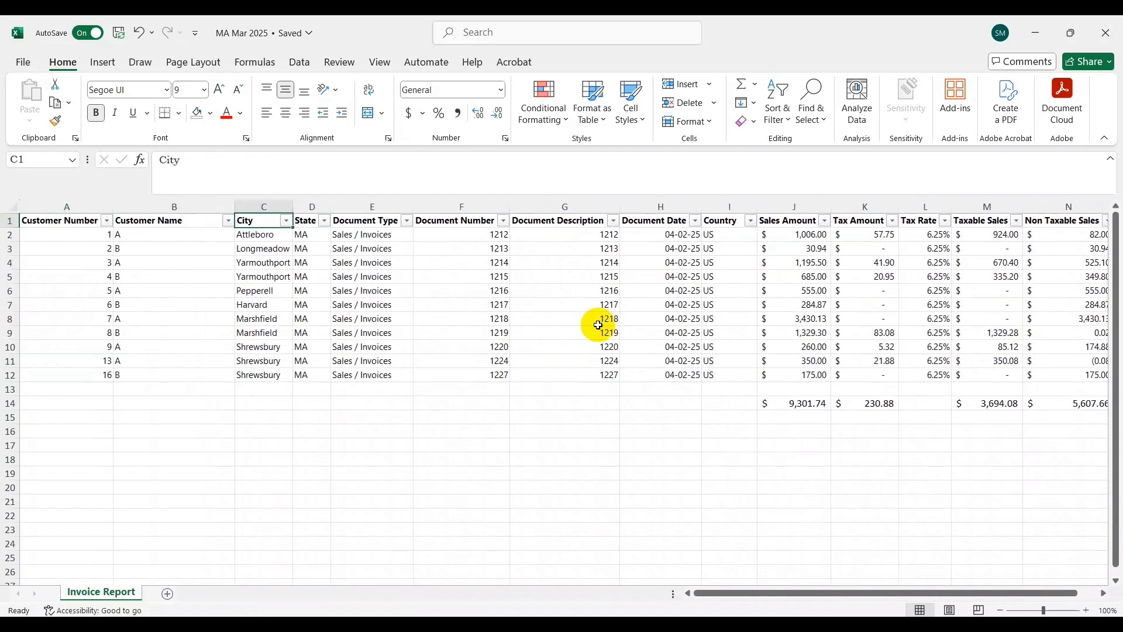
key(Right)
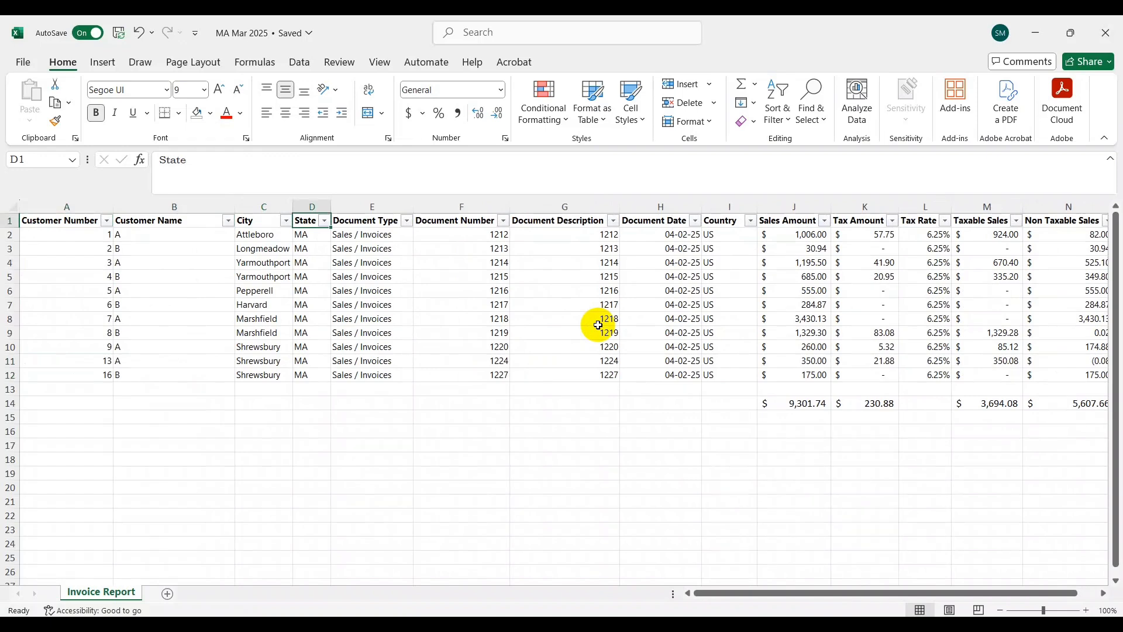
key(Right)
key(Right)
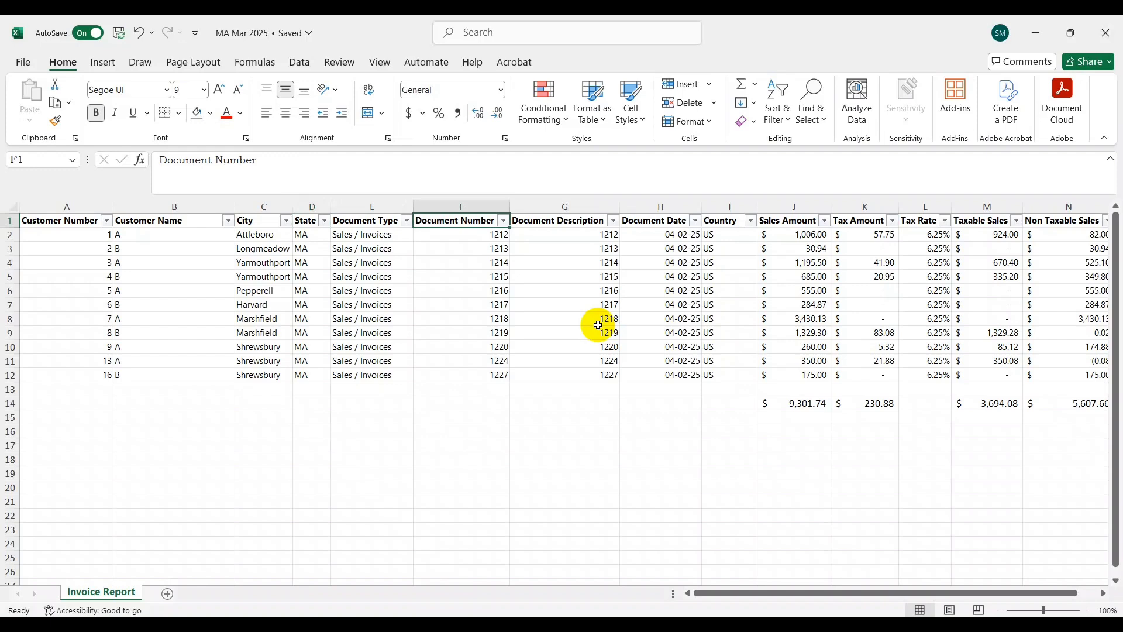
Fill the Tax Rate, Taxable Sales and Non Taxable Sales header cells with yellow
key(Right)
key(Right)
key(Right)
key(Right)
key(Right)
key(Right)
key(Right)
key(Left)
key(shift+Right)
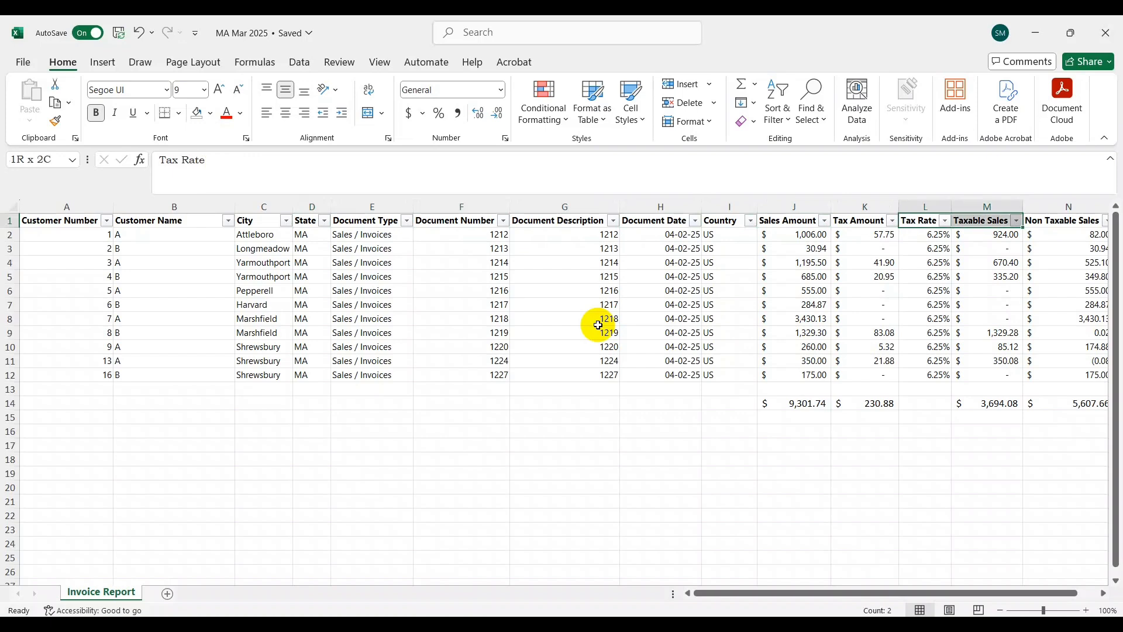
key(shift+Right)
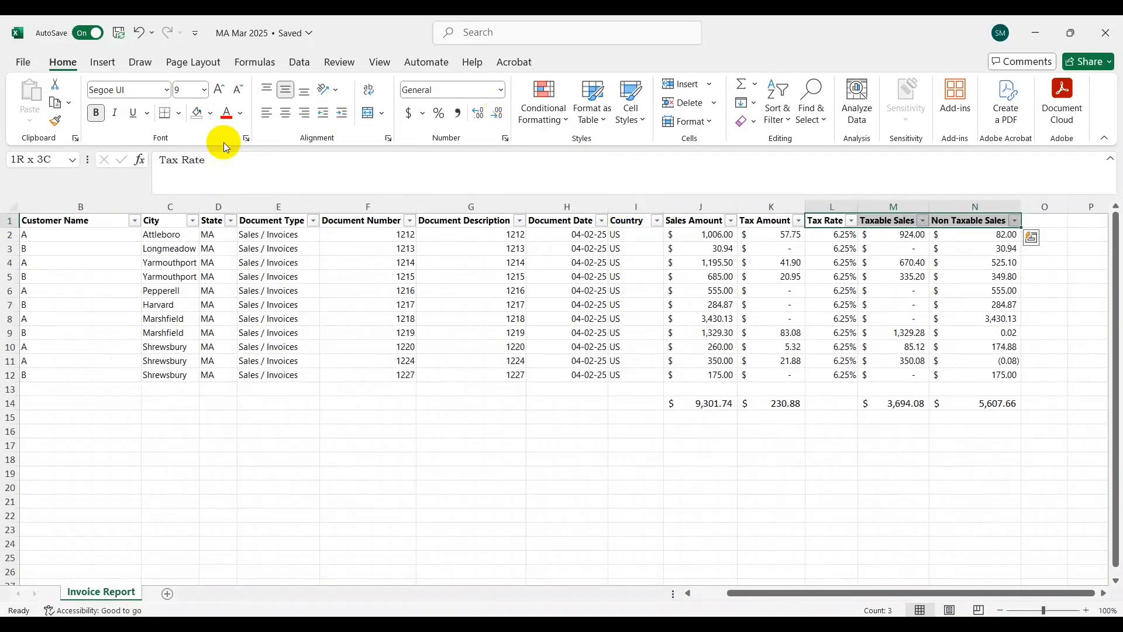
click(210, 113)
click(228, 250)
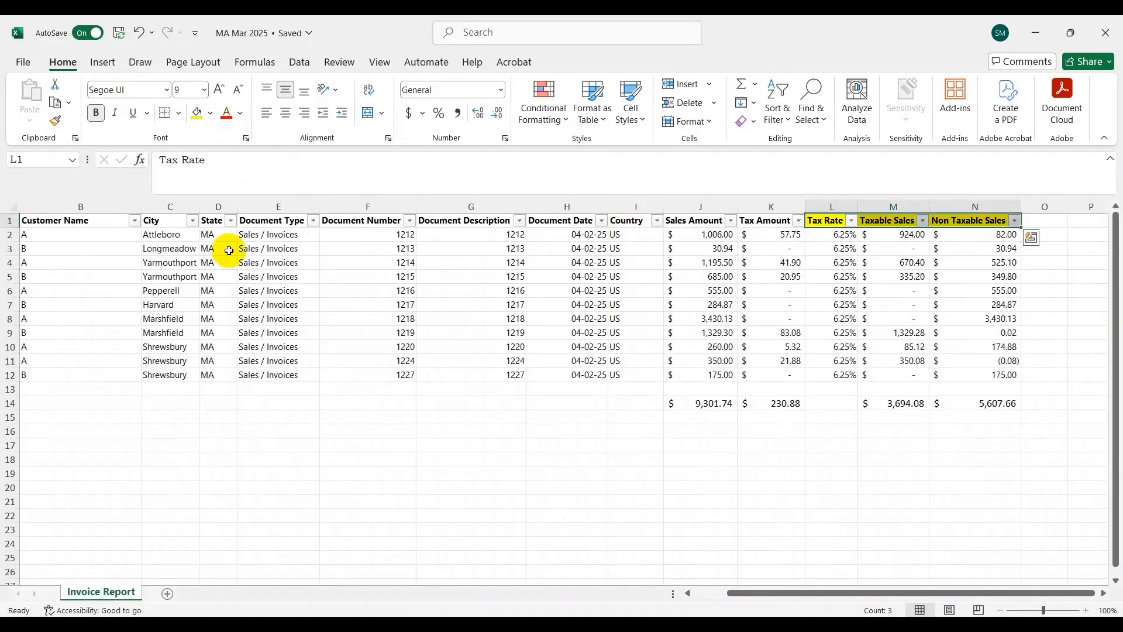
Remove the fill color from the Tax Rate header cell
key(shift+Left)
key(shift+Left)
key(Down)
key(Right)
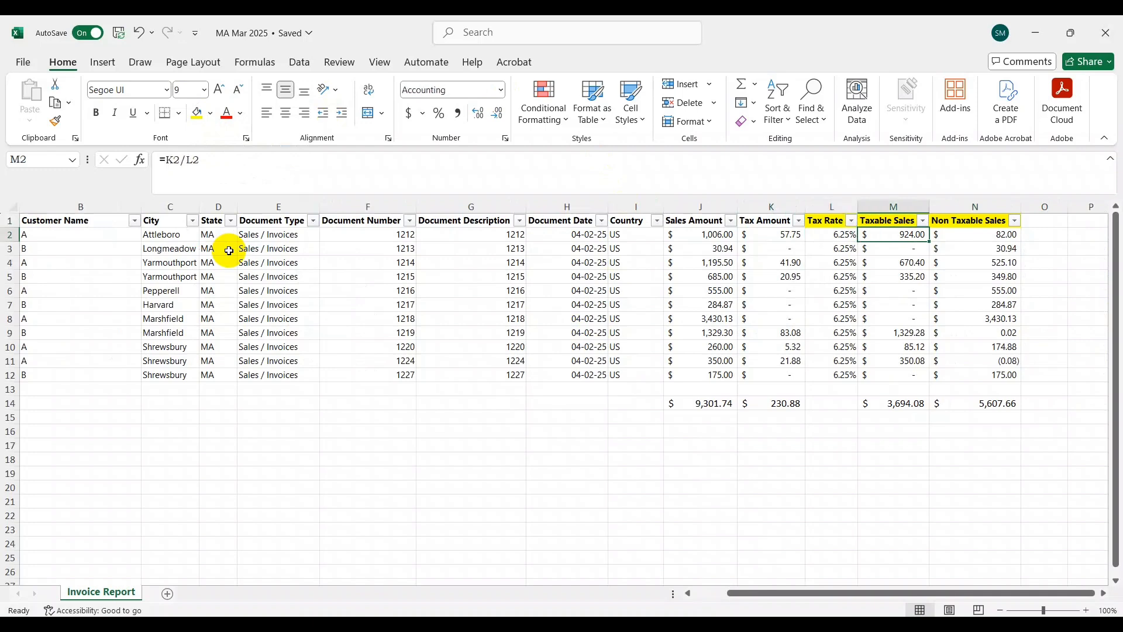
key(Left)
key(Up)
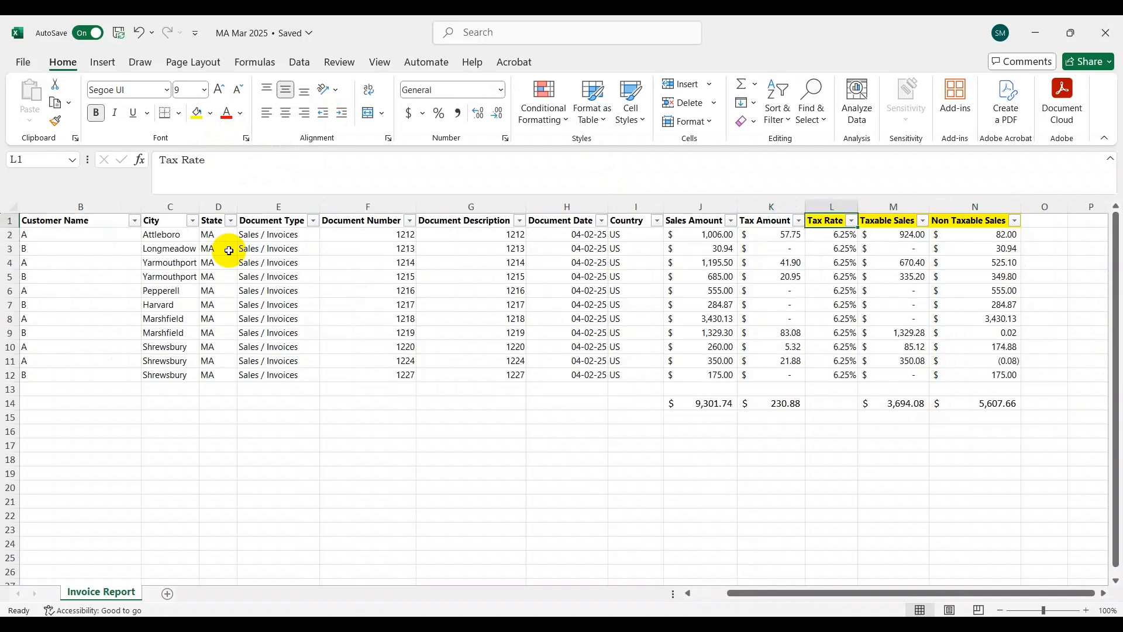
click(210, 113)
click(226, 273)
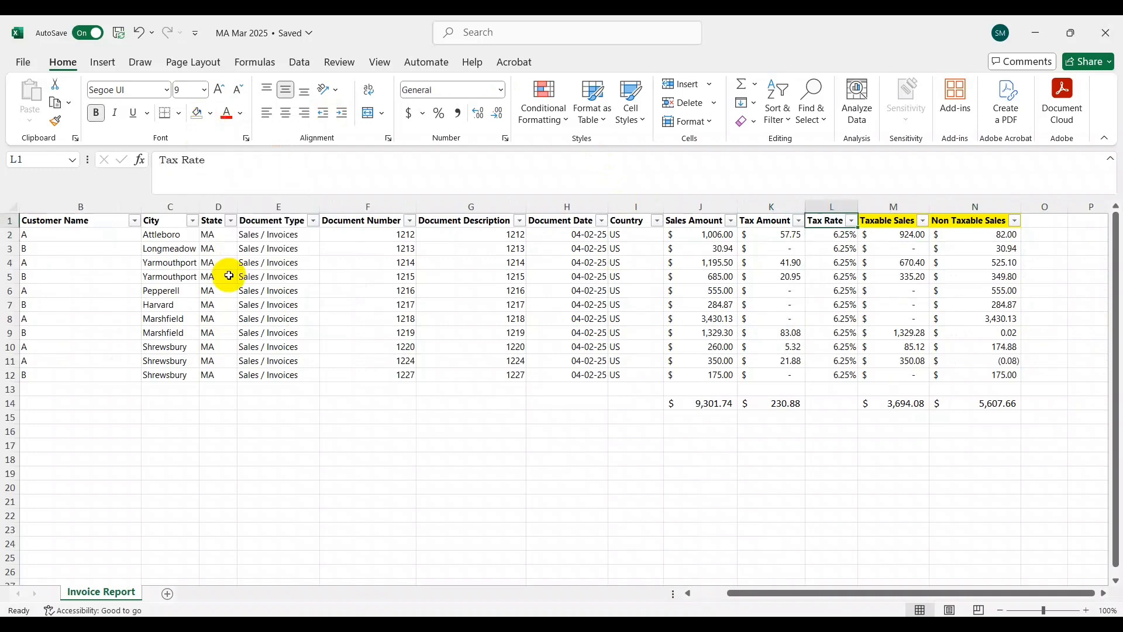
Review the Tax Amount, Tax Rate and Taxable Sales columns in the invoice report
key(Down)
key(Right)
key(Up)
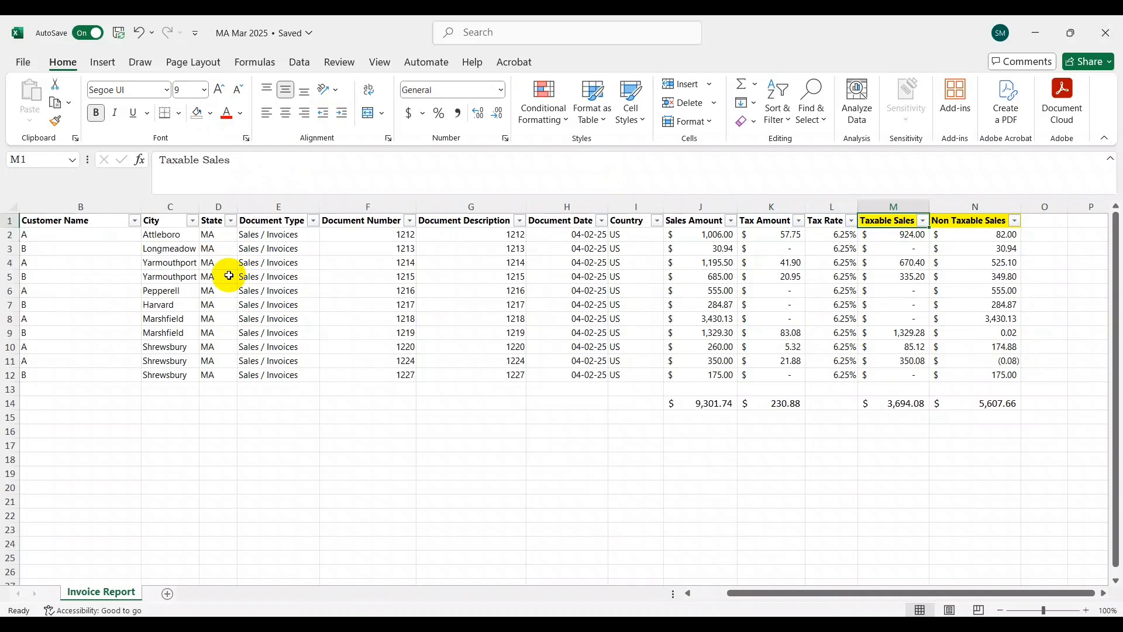
key(Down)
key(Up)
key(Left)
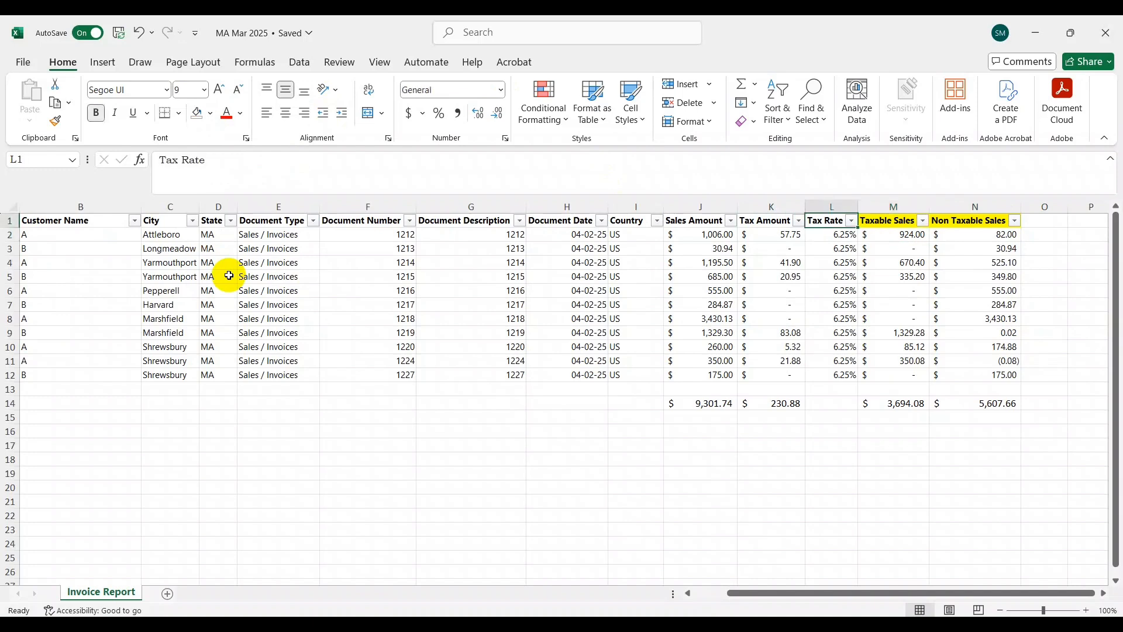
key(Left)
key(Right)
key(Down)
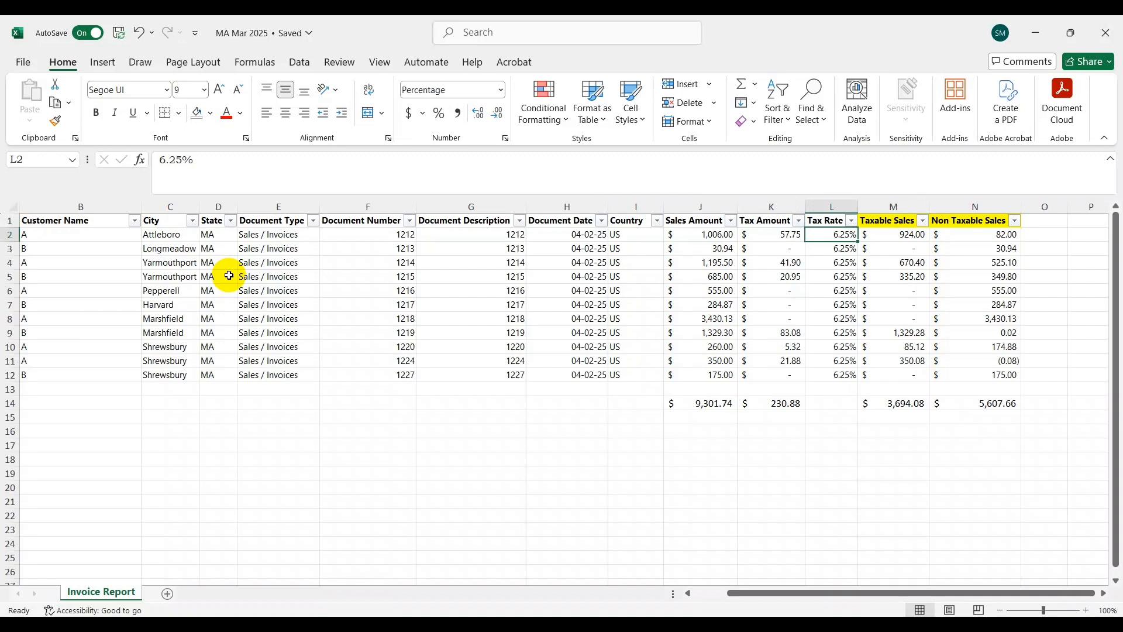
key(ctrl+Home)
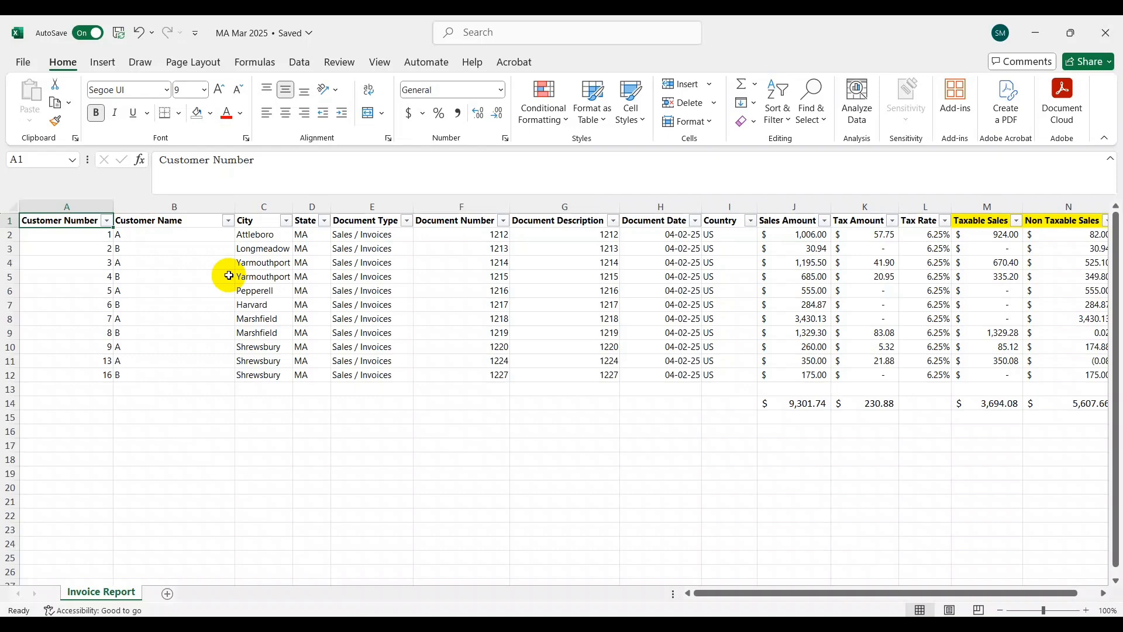
Switch to MassTaxConnect in Chrome and start filing the monthly 2025 sales tax return due 31-Mar-2025
key(alt+Tab)
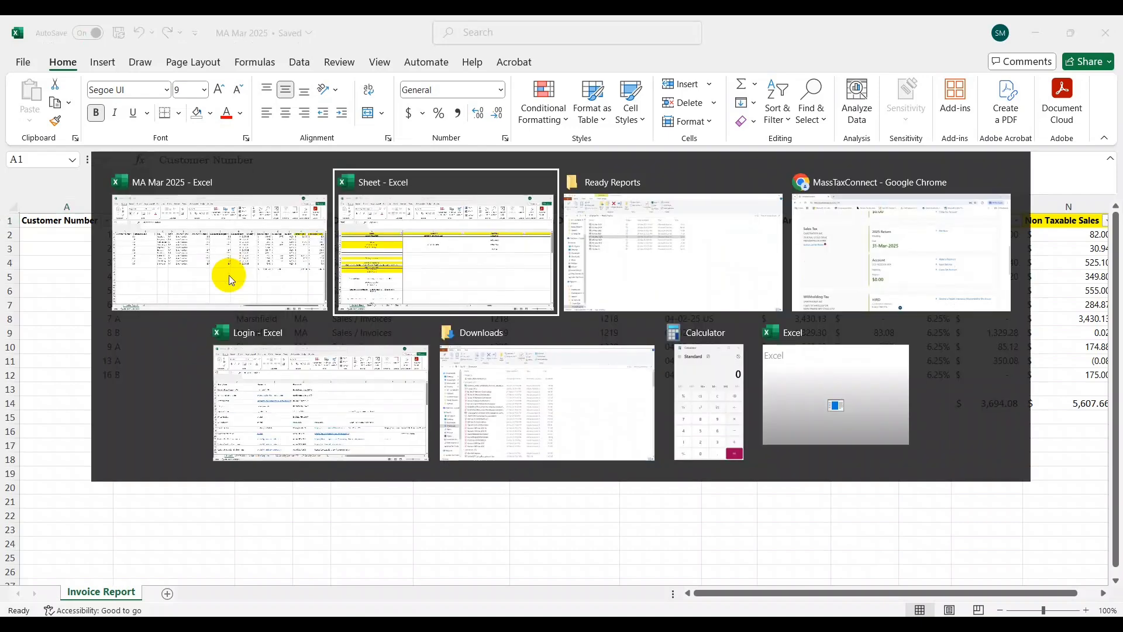
key(alt+Tab)
key(alt+Tab)
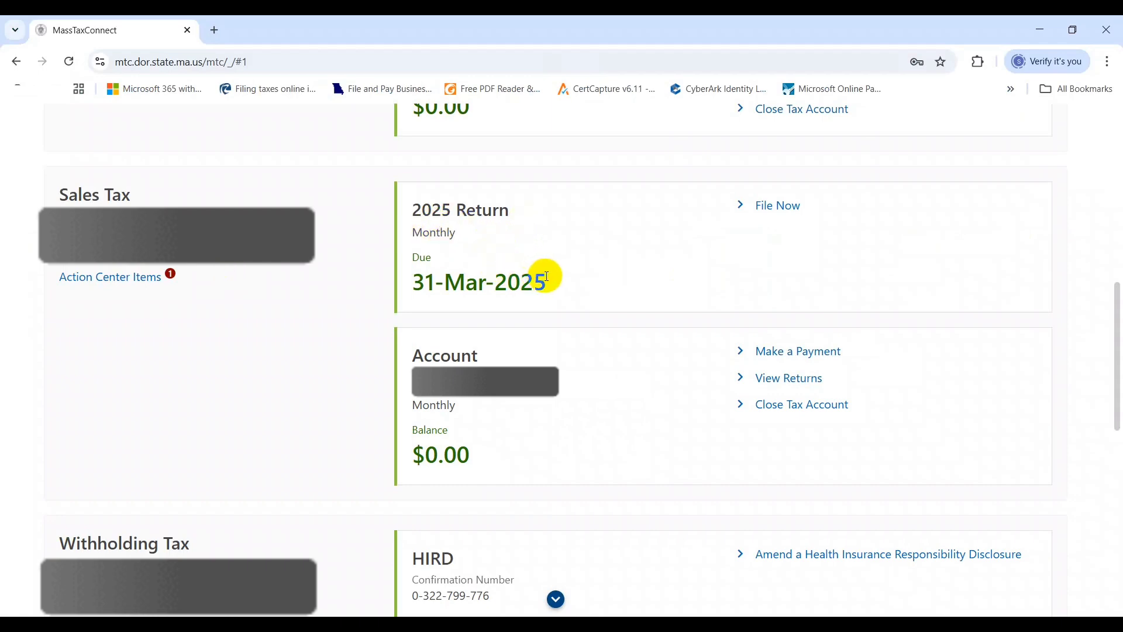
drag(549, 285, 416, 293)
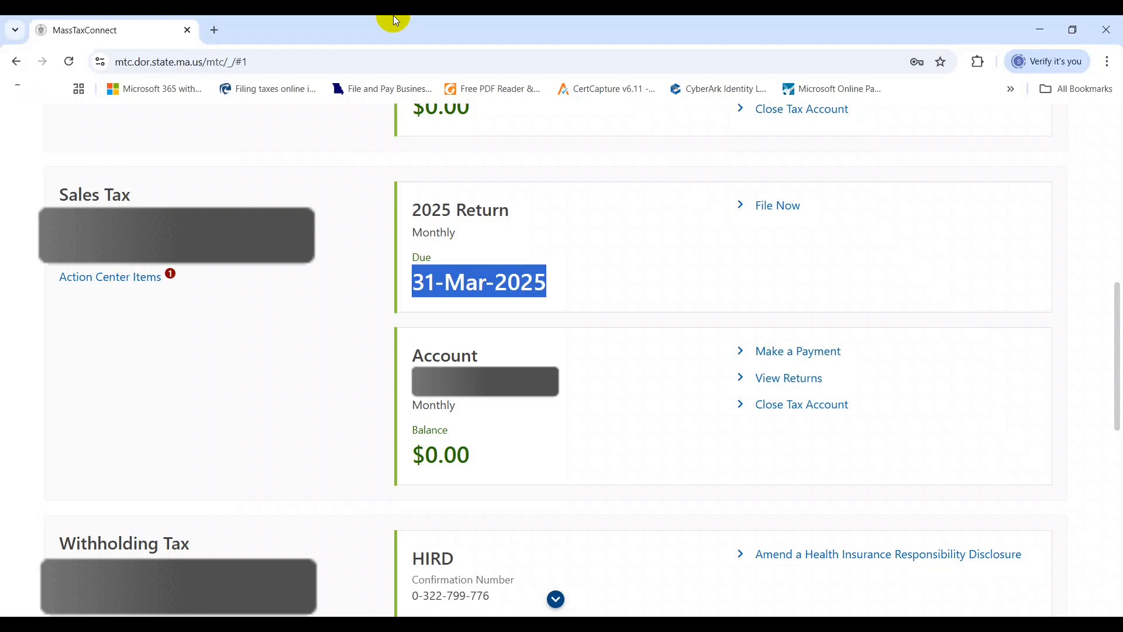
click(791, 205)
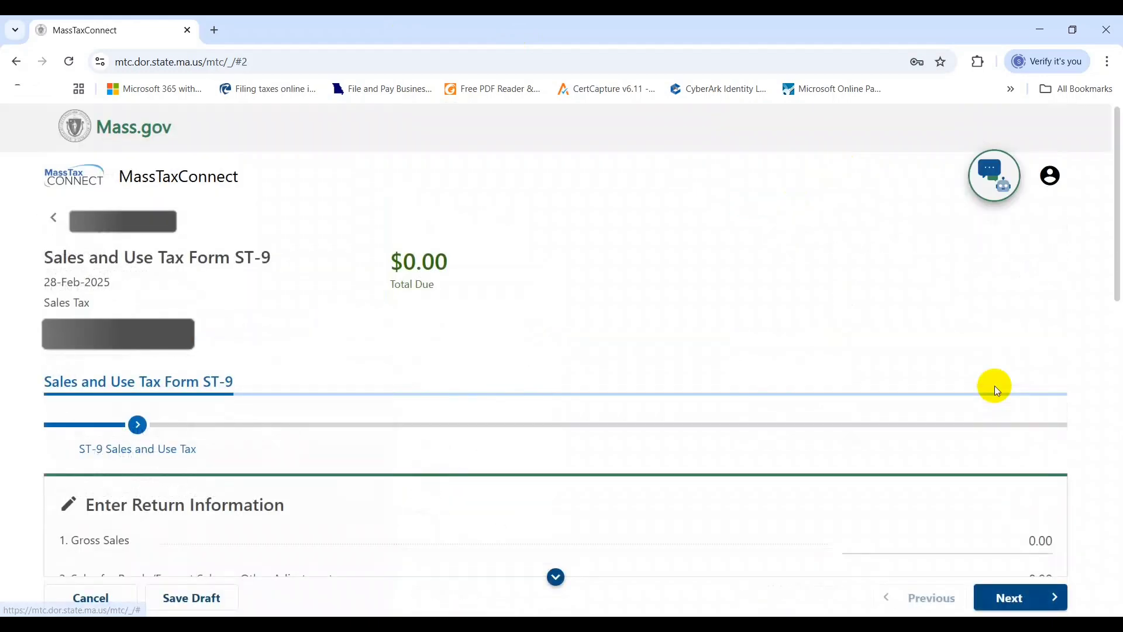
Copy the Sales Amount total from cell J14 of the MA Mar 2025 workbook into line 1, Gross Sales, as 9,301.74
scroll(997, 389, down, 5)
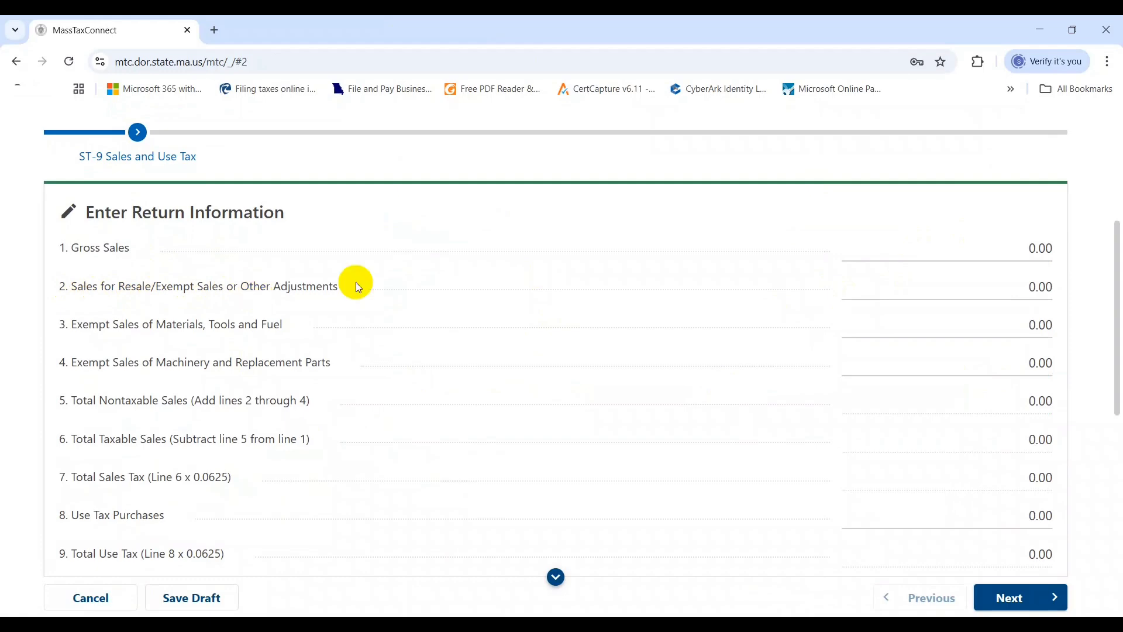
click(994, 255)
key(alt+Tab)
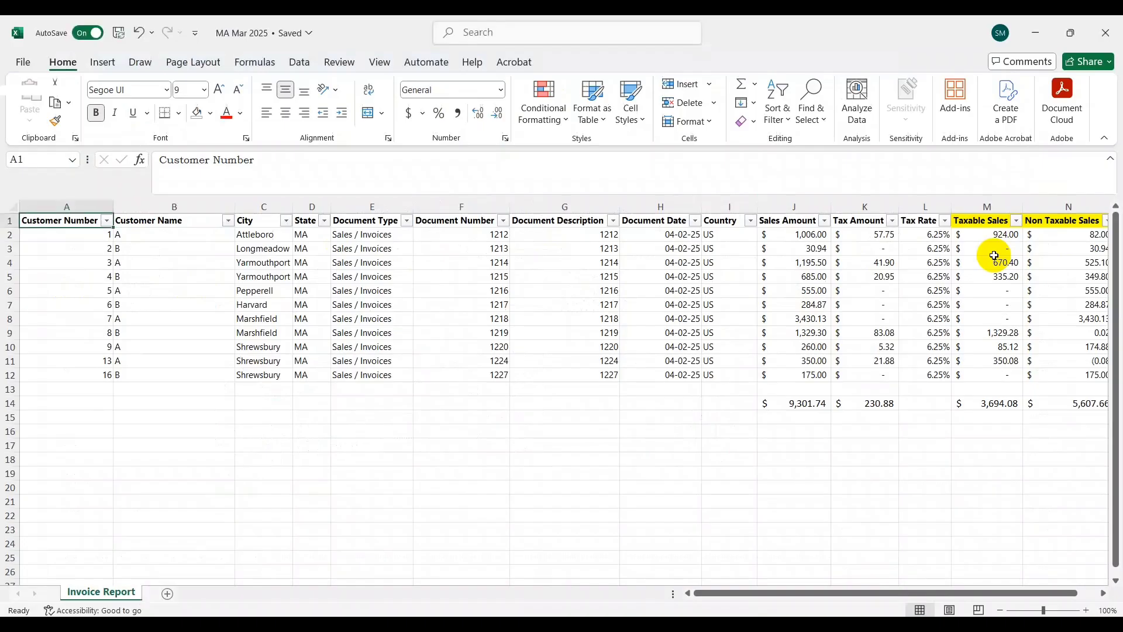
key(Right)
key(Right)
key(Right)
key(Right)
key(Right)
key(Right)
key(Right)
key(Right)
key(Down)
key(Down)
key(Down)
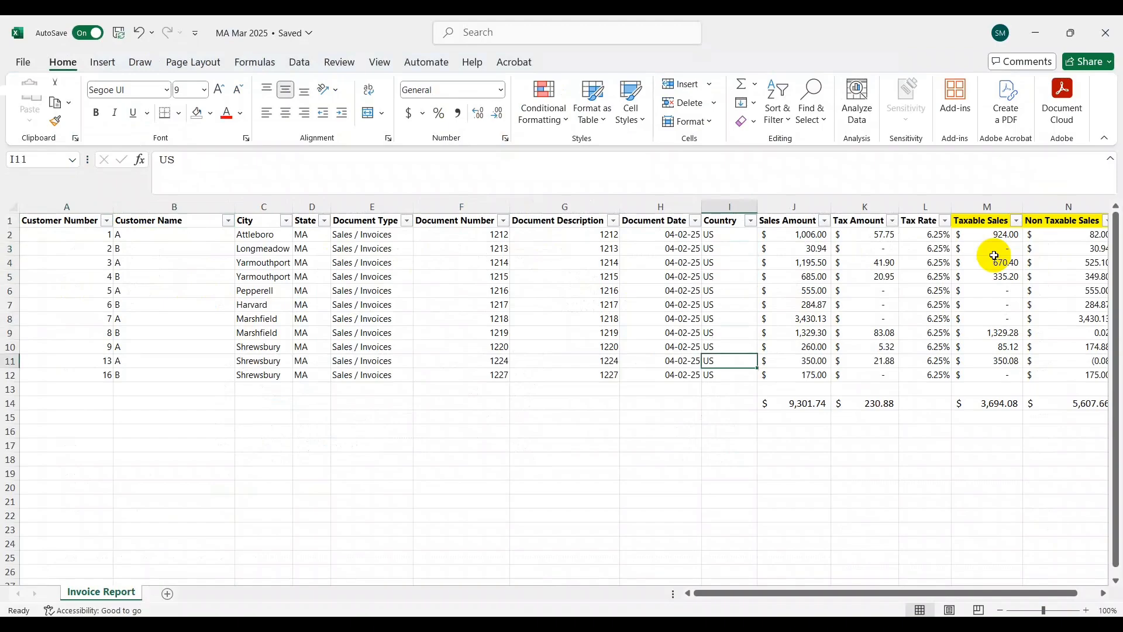
key(Down)
key(Down)
key(Down)
key(Down)
key(Down)
key(Down)
key(Down)
key(Down)
key(Down)
key(Down)
key(Right)
key(ctrl+c)
key(alt+Tab)
key(ctrl+v)
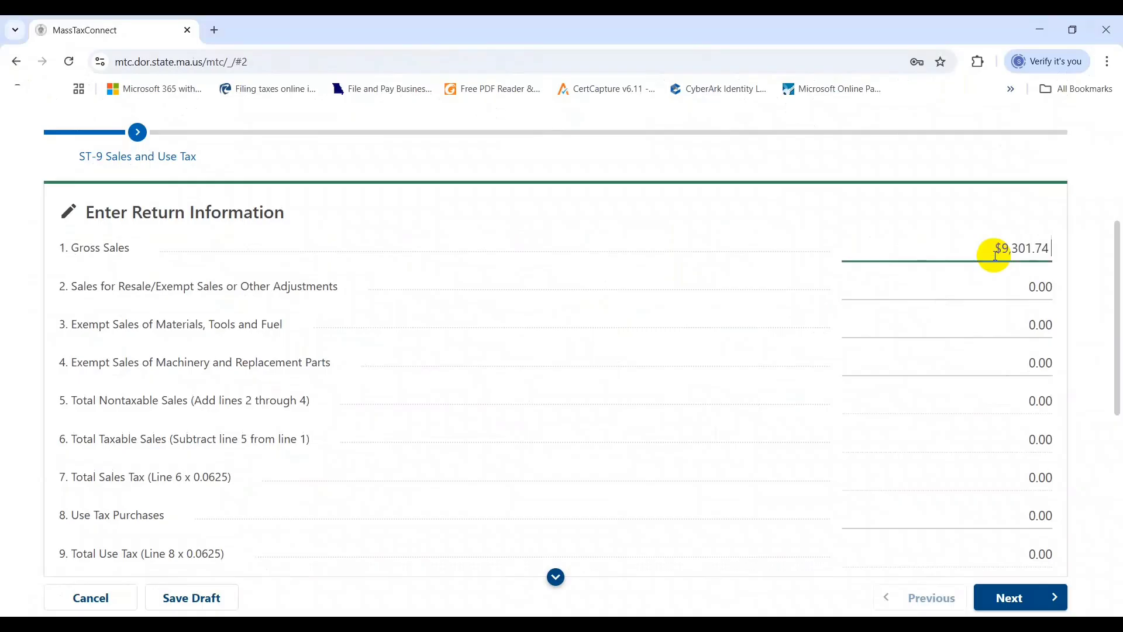
key(Tab)
Copy the Non Taxable Sales total from cell N14 into line 2, Sales for Resale/Exempt Sales or Other Adjustments, as 5,607.66
key(alt+Tab)
key(Right)
key(Right)
key(Right)
key(Right)
key(Right)
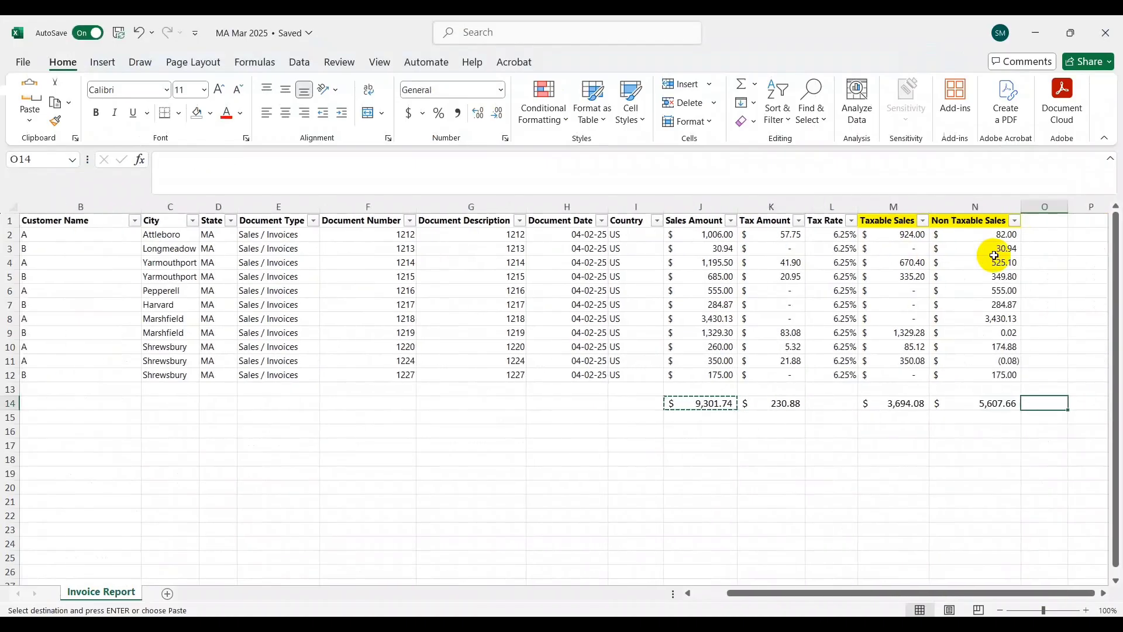
key(Left)
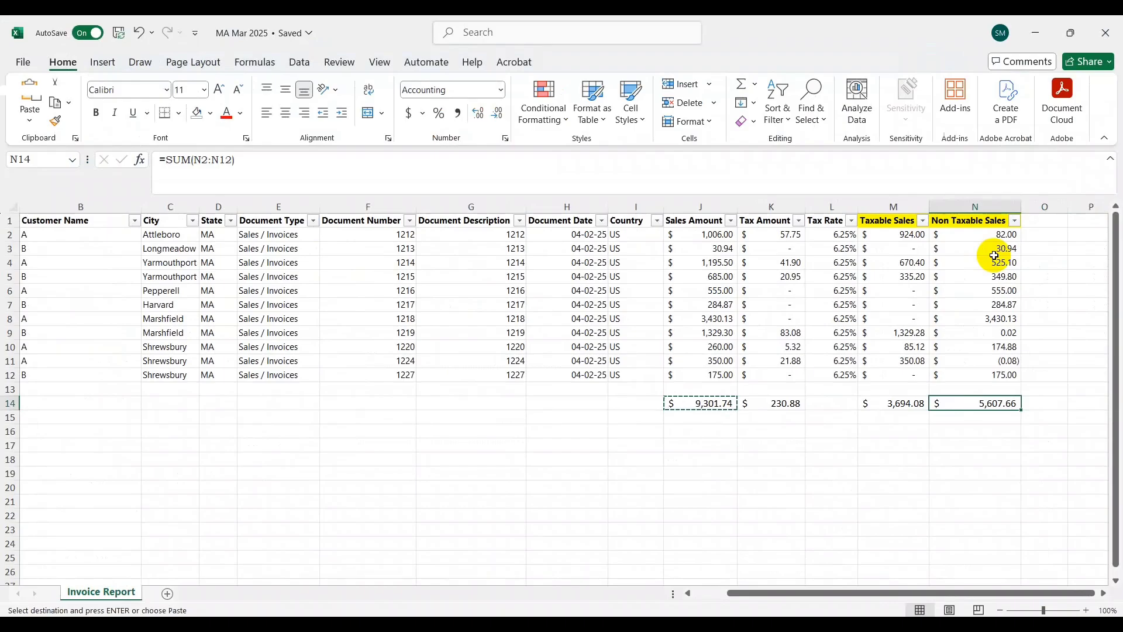
key(ctrl+c)
key(alt+Tab)
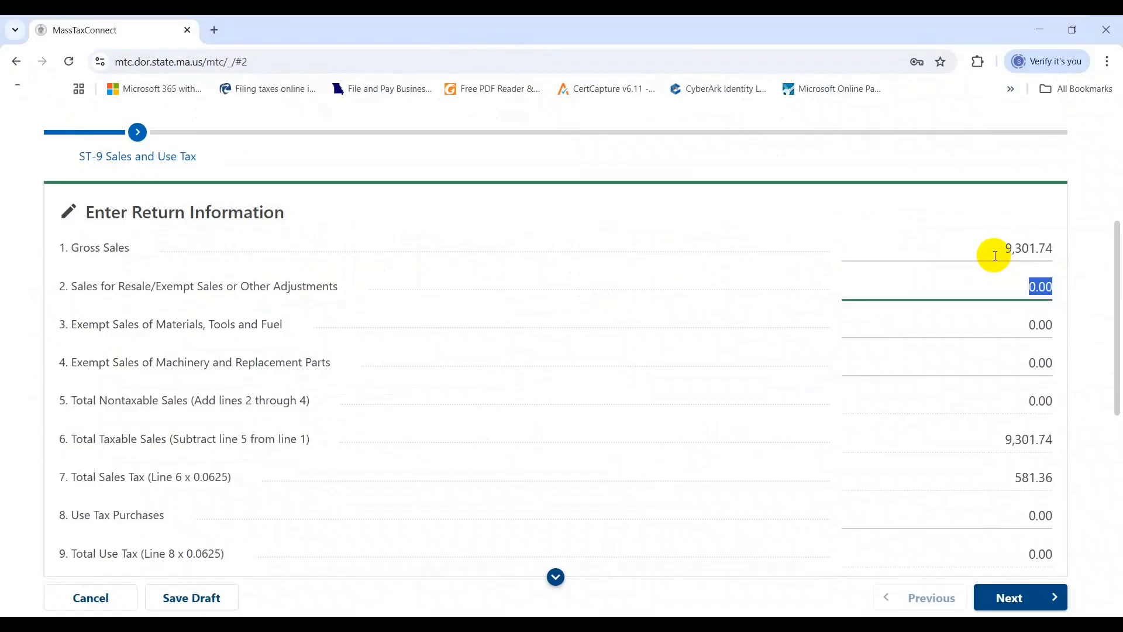
key(alt+Tab)
key(alt+Tab)
key(ctrl+v)
key(Tab)
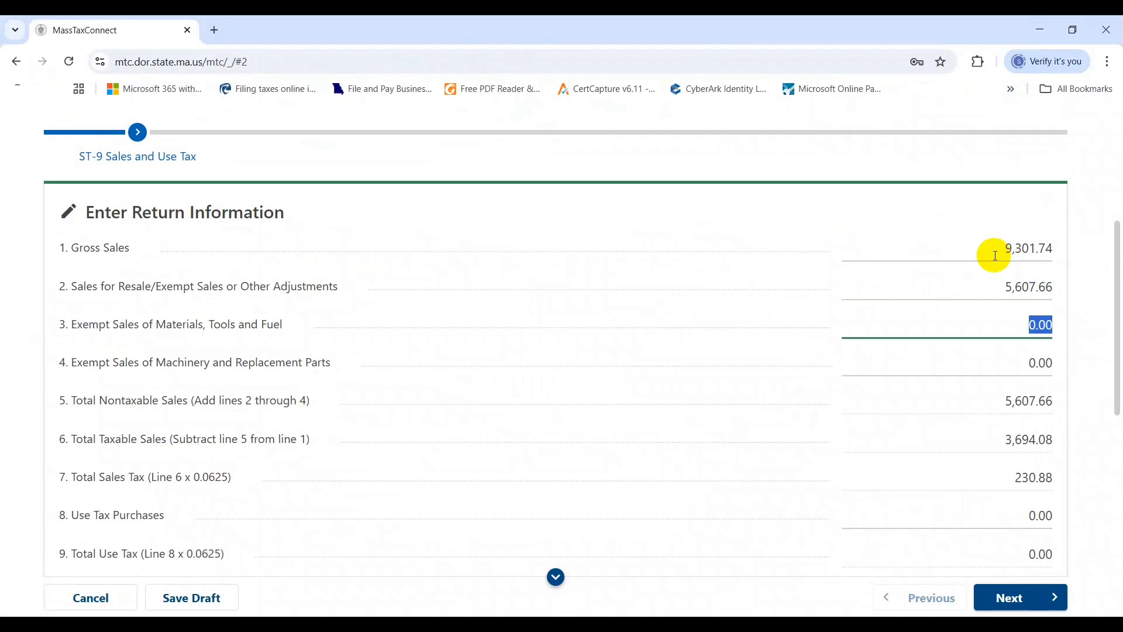
Switch back to the MA Mar 2025 workbook in Excel and enter the note "Customer are exempt" in cell P4
key(alt+Tab)
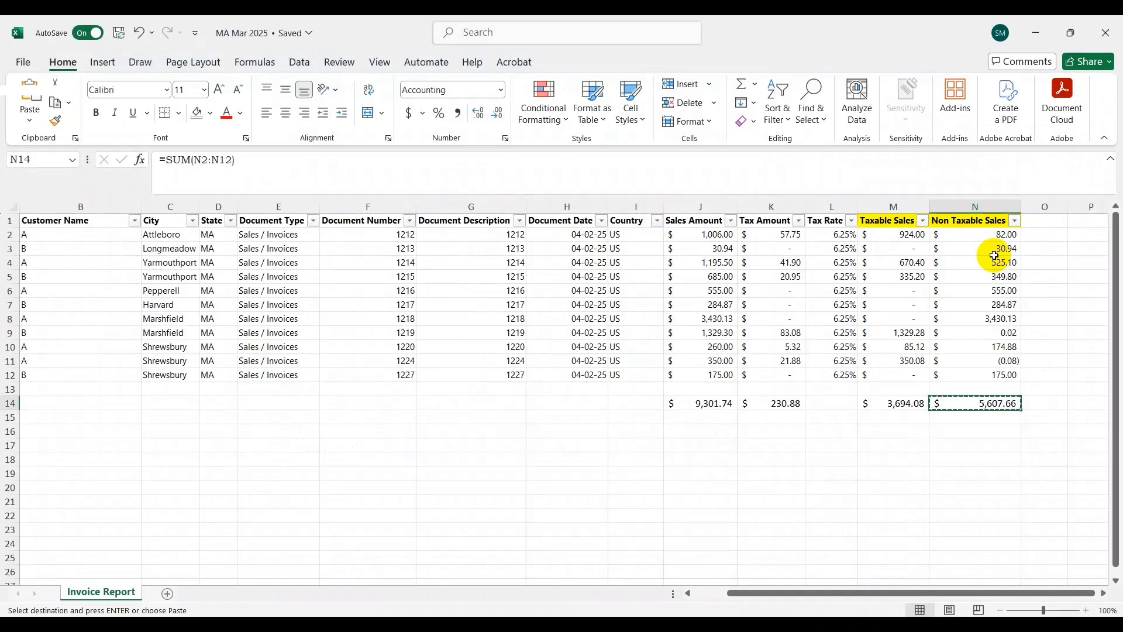
key(Up)
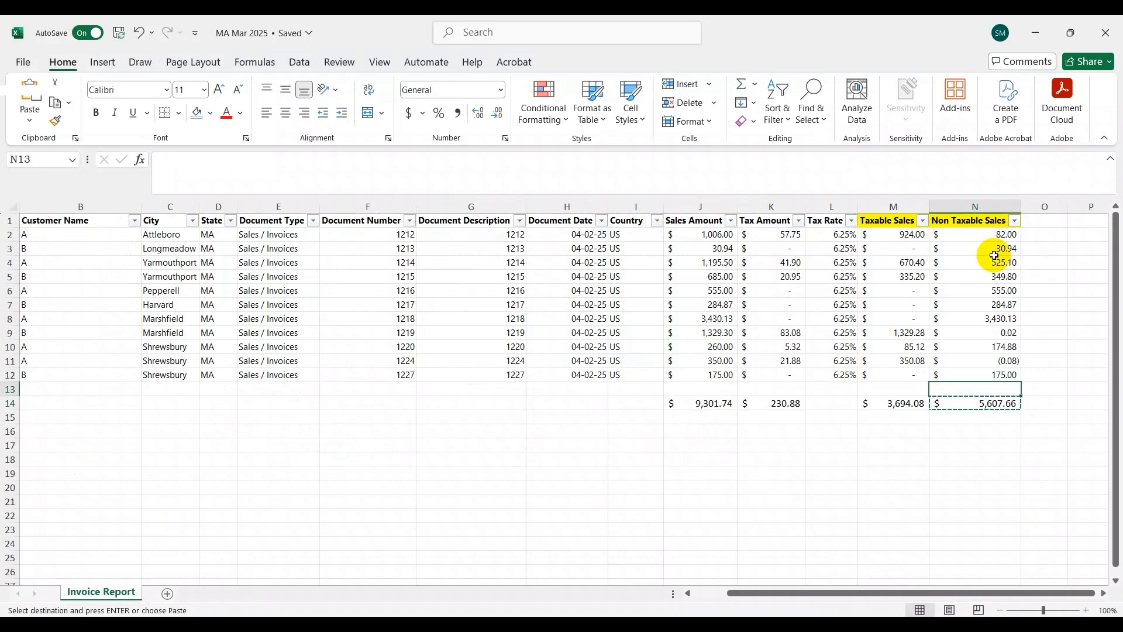
key(ctrl+Up)
key(ctrl+Up)
key(Escape)
key(Down)
key(Right)
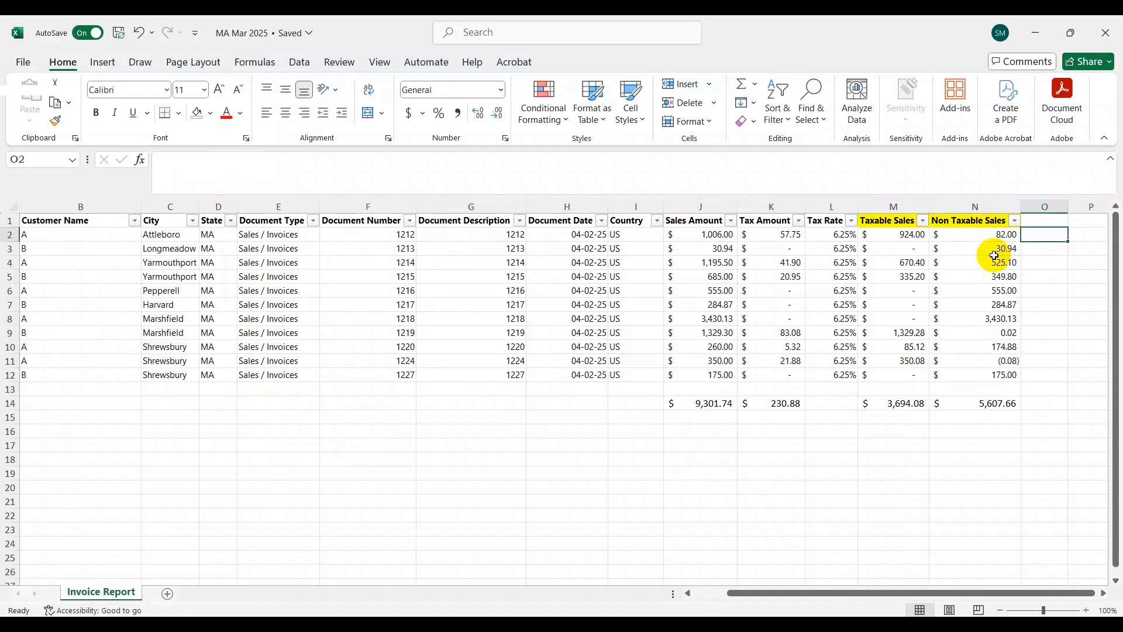
key(Right)
key(Right)
key(Left)
key(Left)
key(Right)
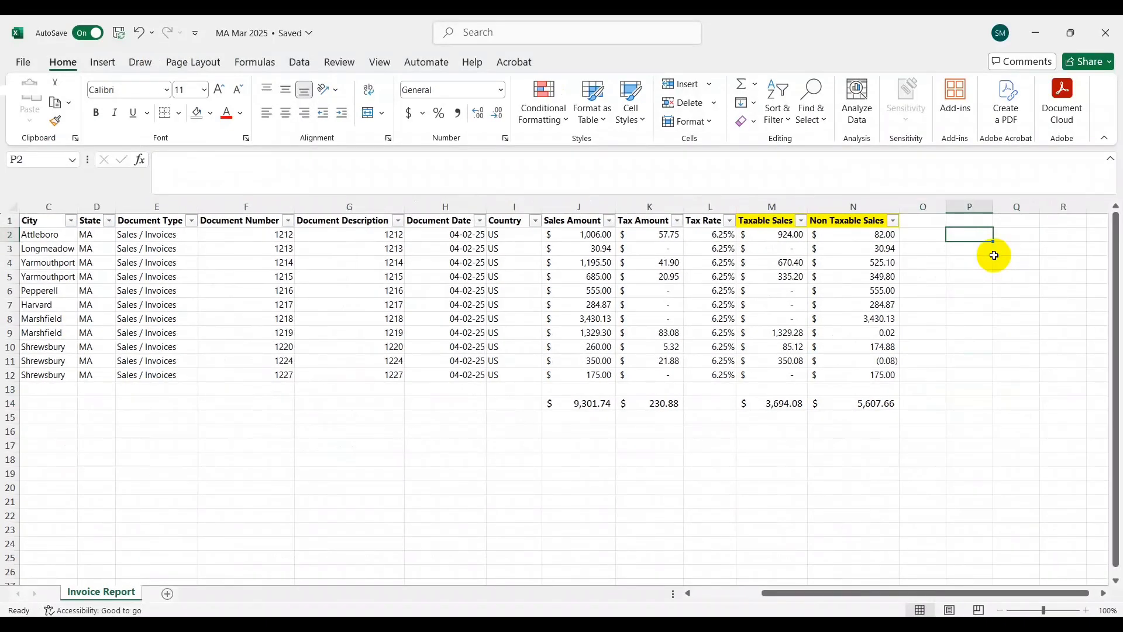
key(Down)
key(Down)
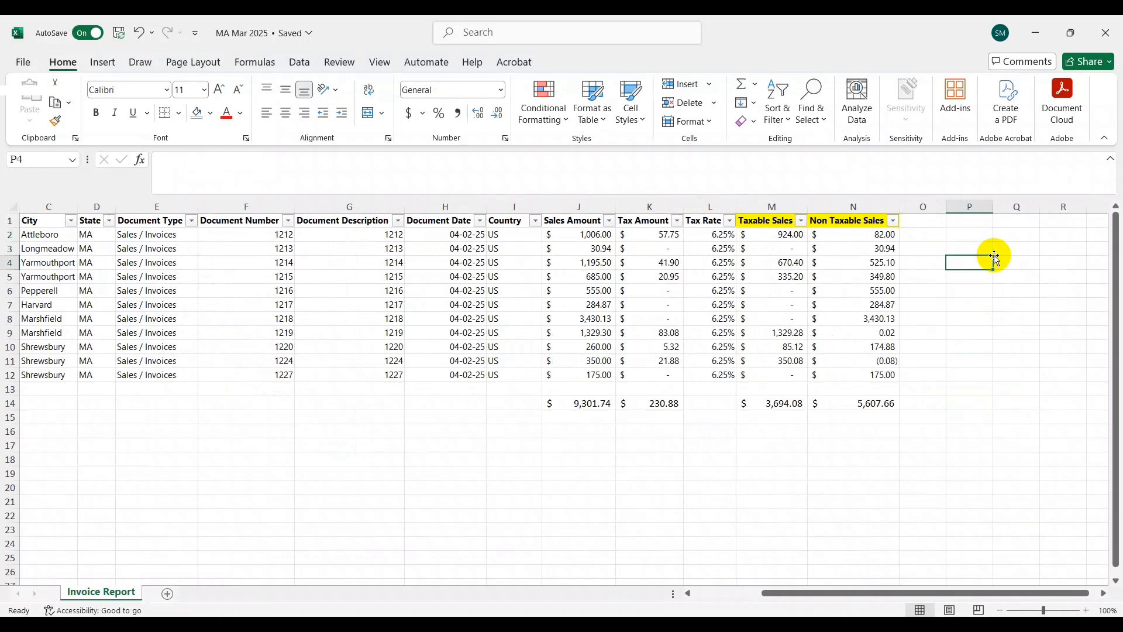
text(Customer atr)
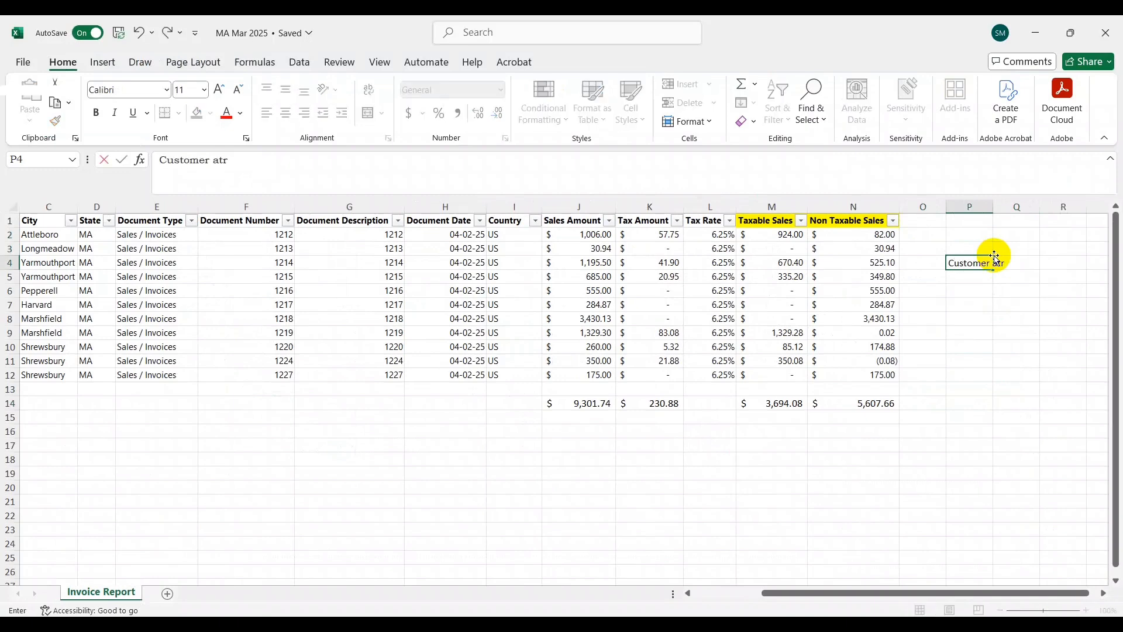
key(BackSpace)
text(re exempt)
key(Tab)
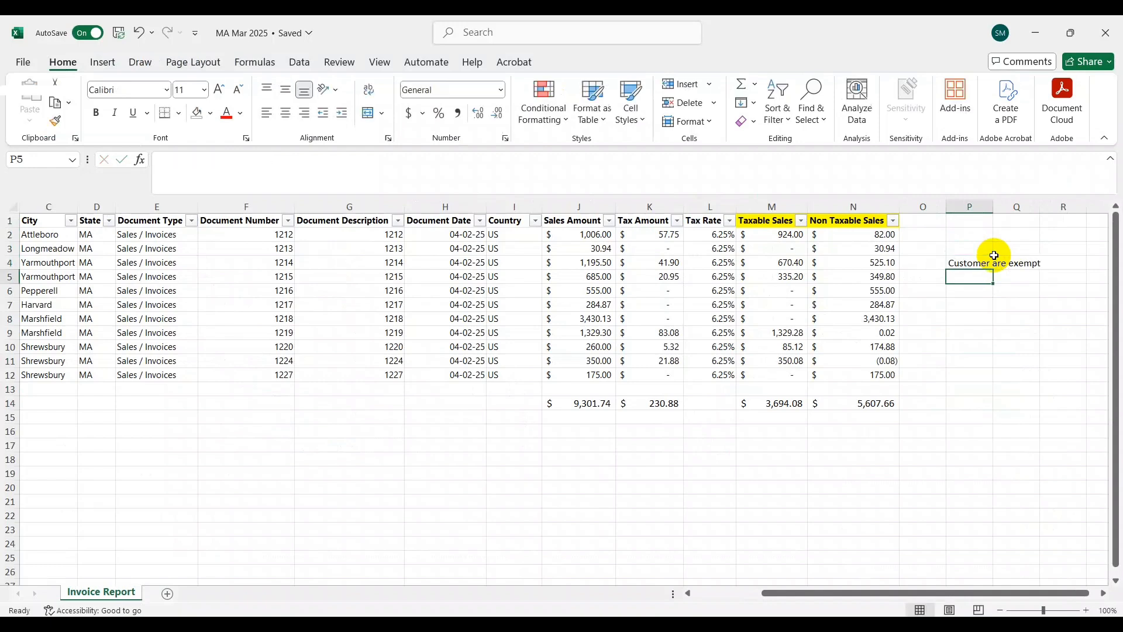
Enter the note "Tax Exempt Certificate" in cell Q4, beside the customer exemption note
text(Tax Ex)
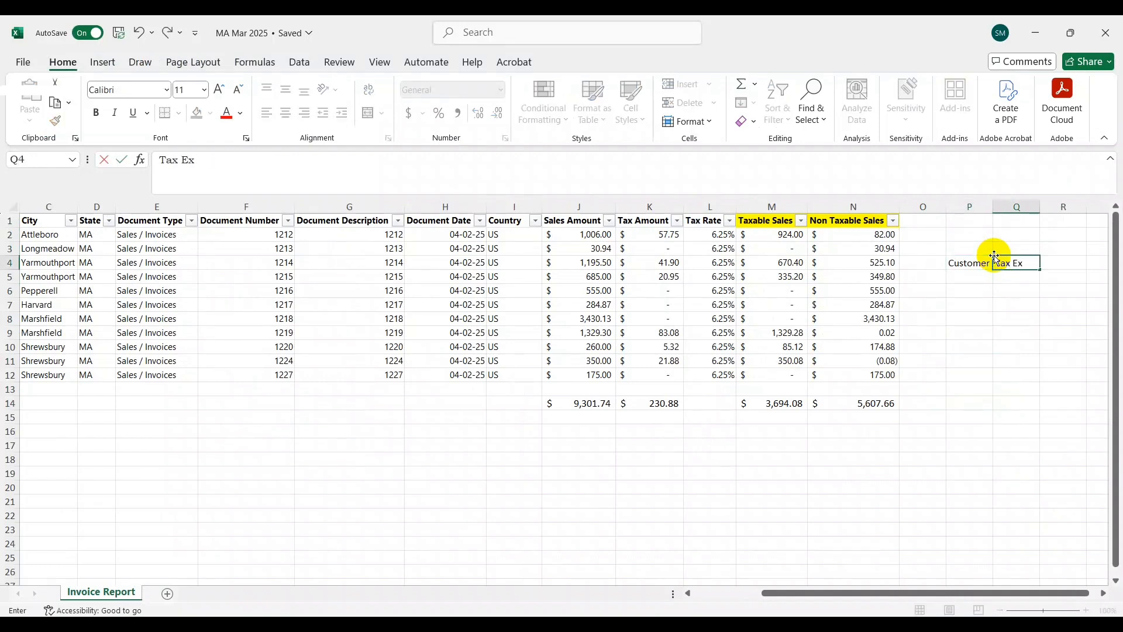
text(empt Certificat)
text(e)
key(Return)
AutoFit the widths of columns Q and P to the notes in row 4
key(Up)
key(alt+o)
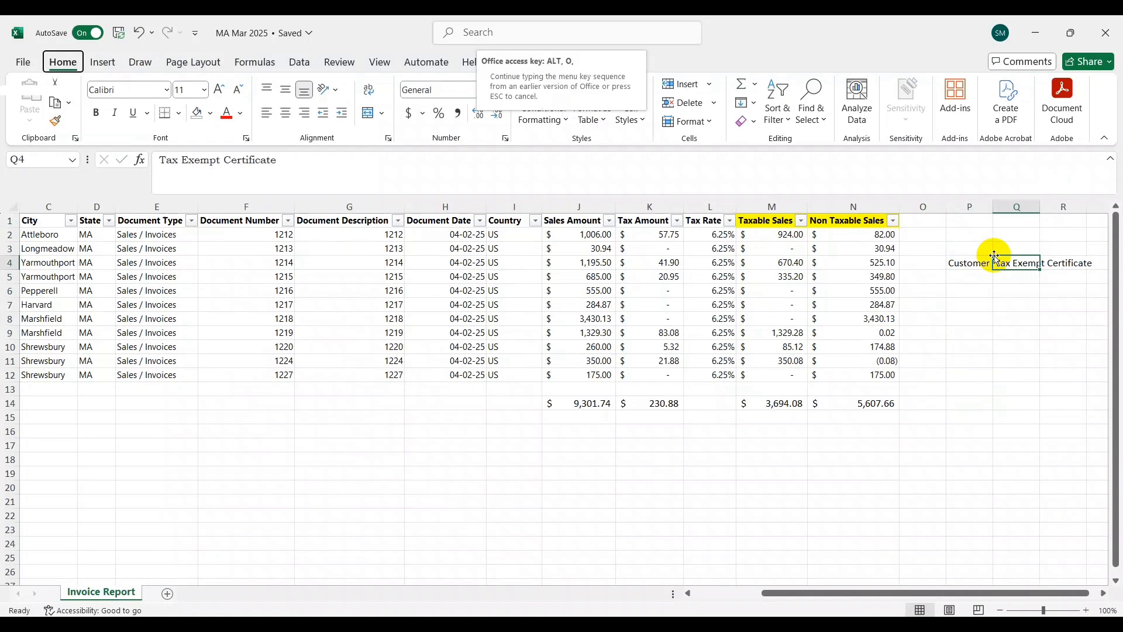
key(c)
key(a)
key(Left)
key(alt+o)
key(c)
key(a)
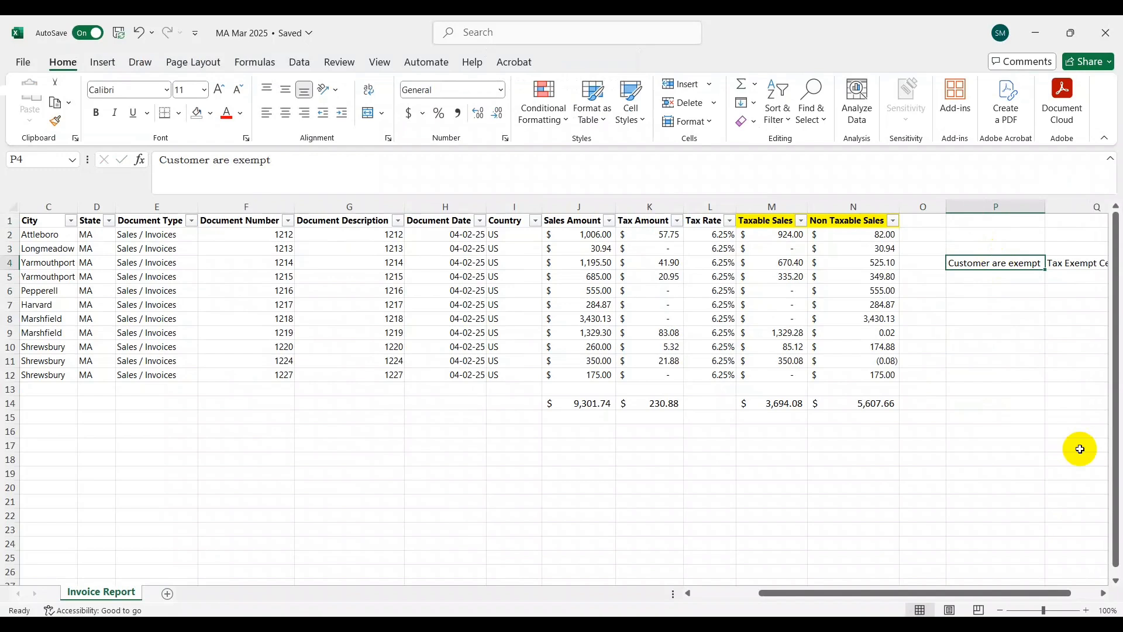
key(Right)
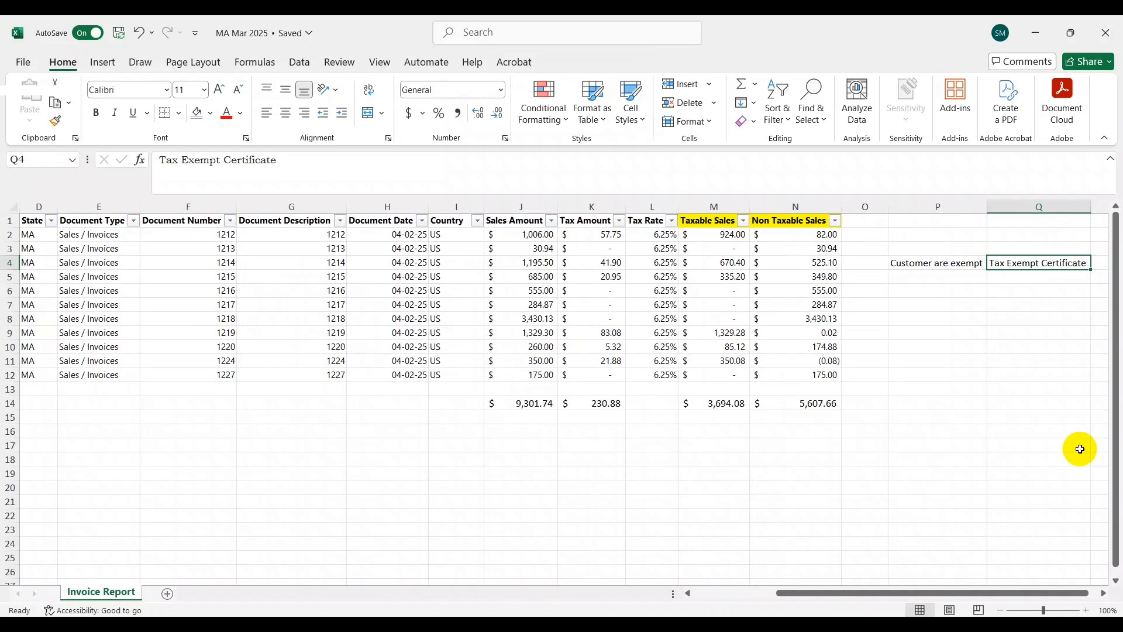
key(Left)
key(Down)
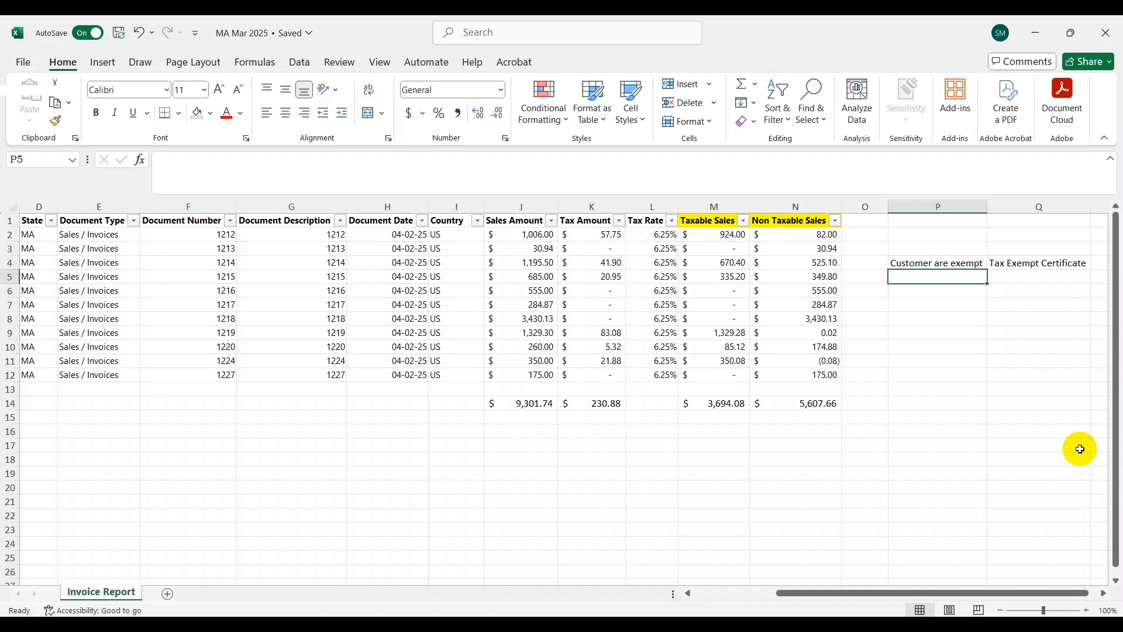
key(Right)
key(Up)
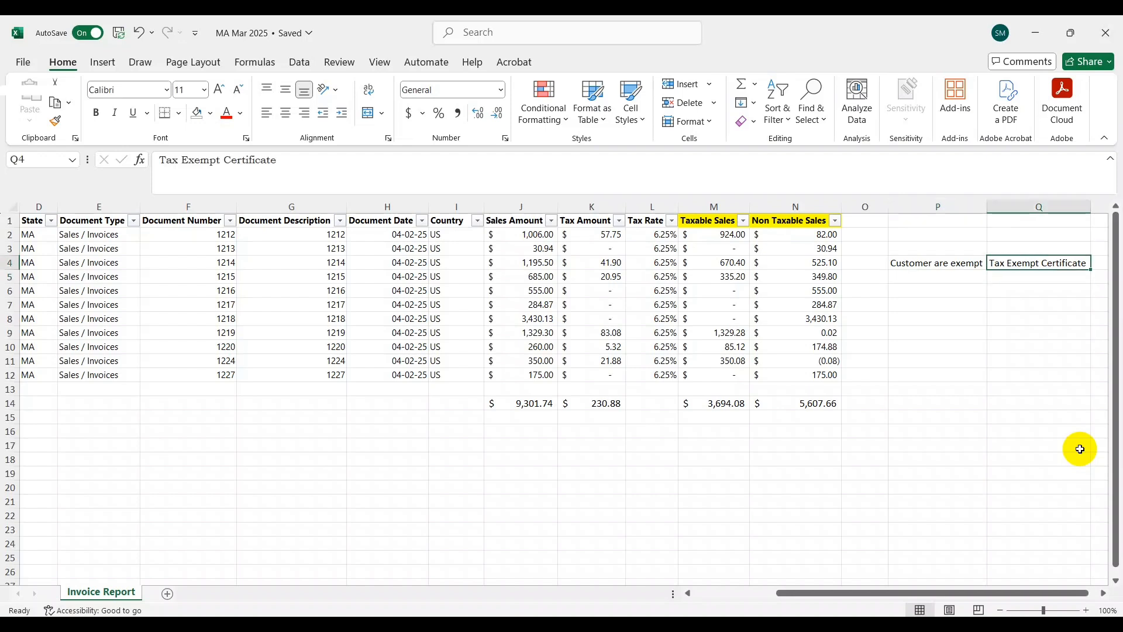
Enter the heading "Reasons for Non Taxable Sales" in cell P3, above the exemption note
key(Left)
key(Down)
key(Up)
key(Up)
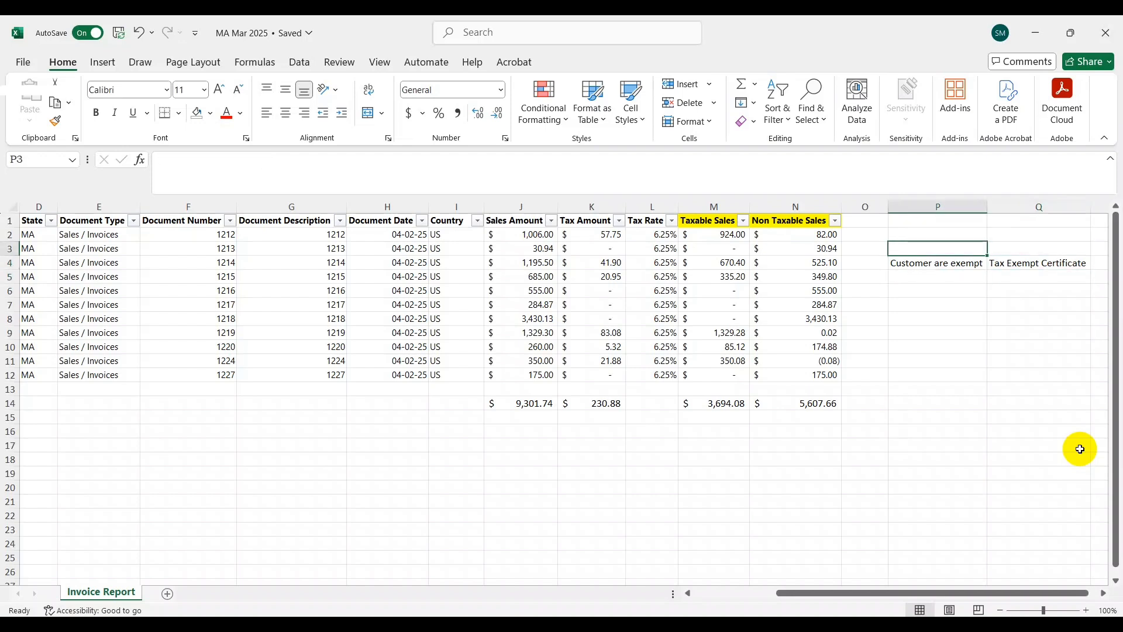
text(Reasons for)
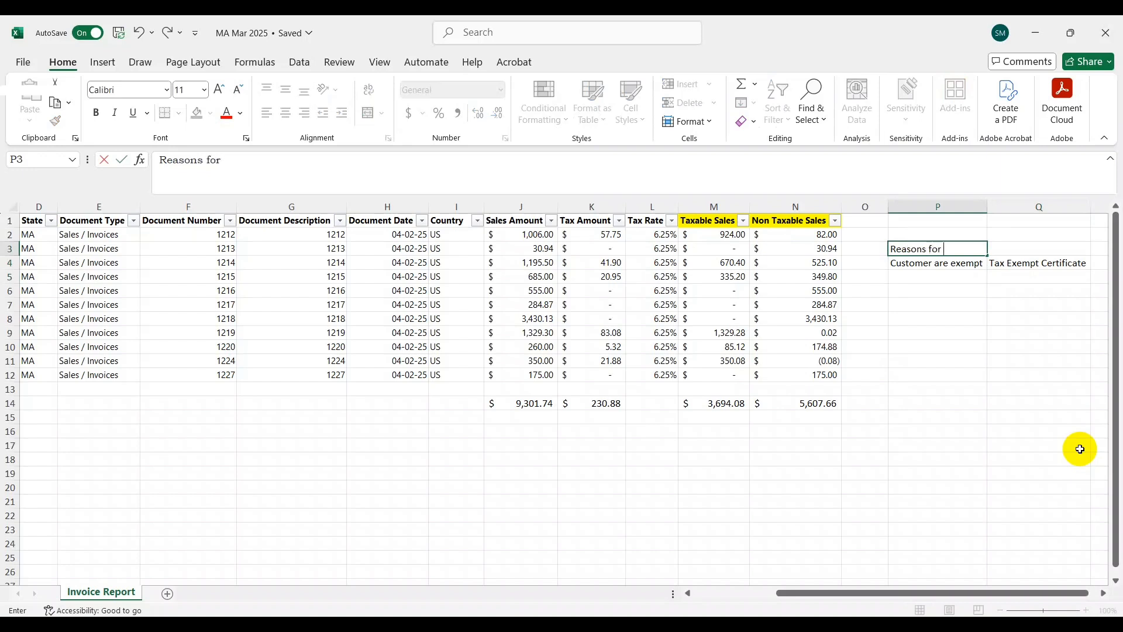
text(Non Taxable Slaes)
key(Return)
key(Up)
key(F2)
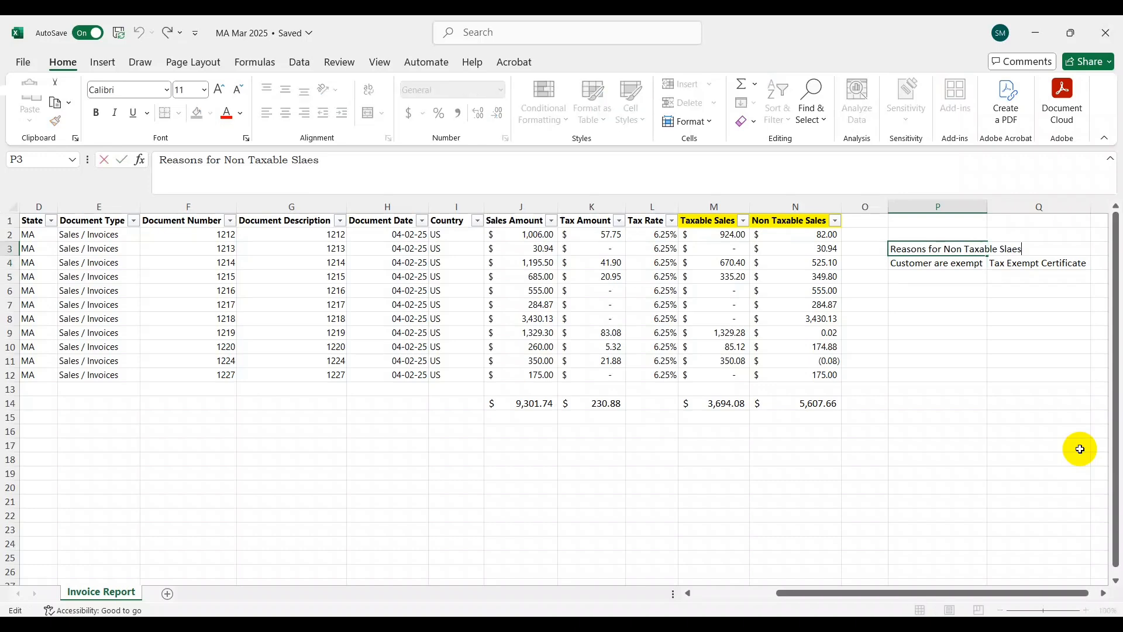
key(BackSpace)
key(BackSpace)
key(BackSpace)
key(BackSpace)
text(ales)
key(Return)
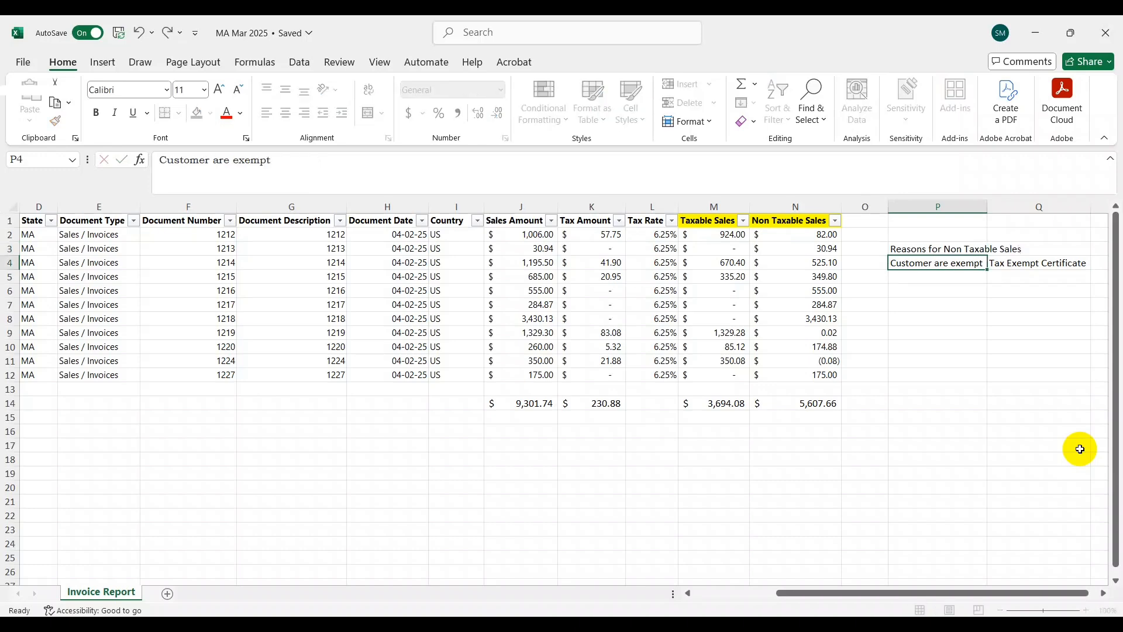
AutoFit column P to the heading in cell P3
key(Up)
key(alt+i)
key(Escape)
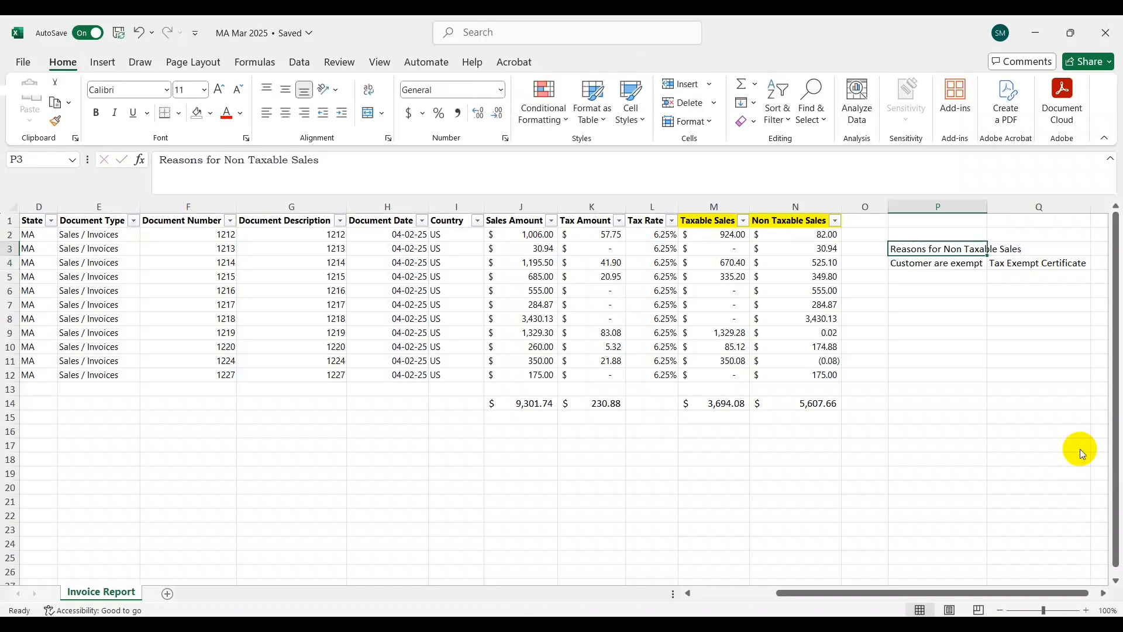
key(alt+o)
key(a)
key(Escape)
key(Up)
key(Down)
key(alt+h)
key(o)
key(i)
Make the notes in cells P4 and Q4 bold and AutoFit column Q
key(Down)
key(ctrl+b)
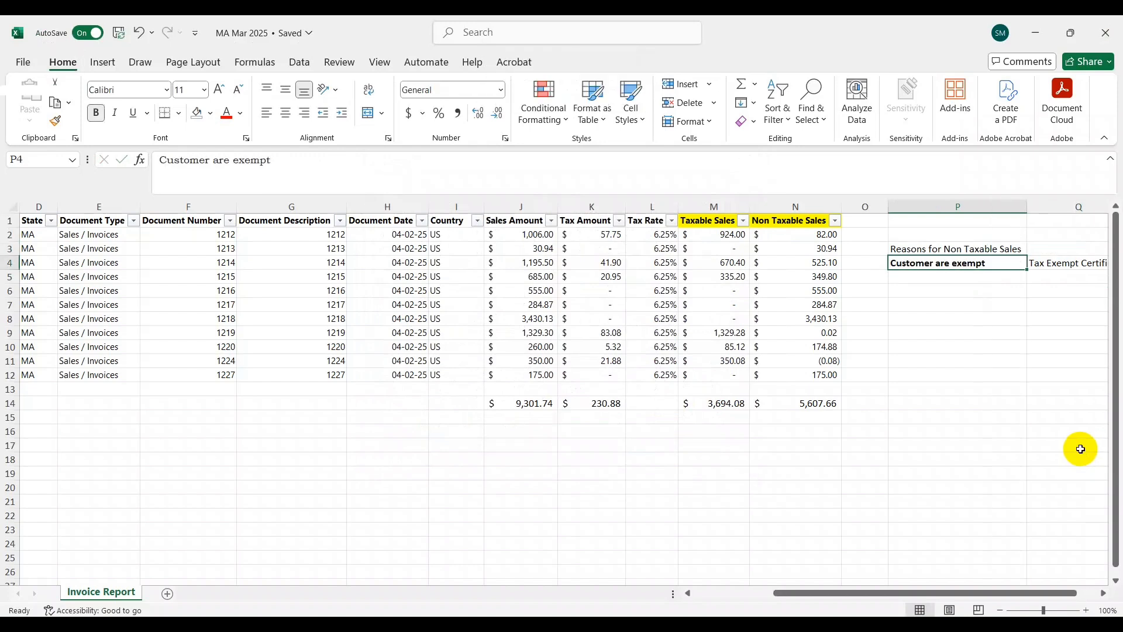
key(Right)
key(alt+h)
key(o)
key(i)
key(ctrl+b)
Enter the reason "Sales of Non Taxable Products / Services" in cell P5 and AutoFit column P to it
key(Left)
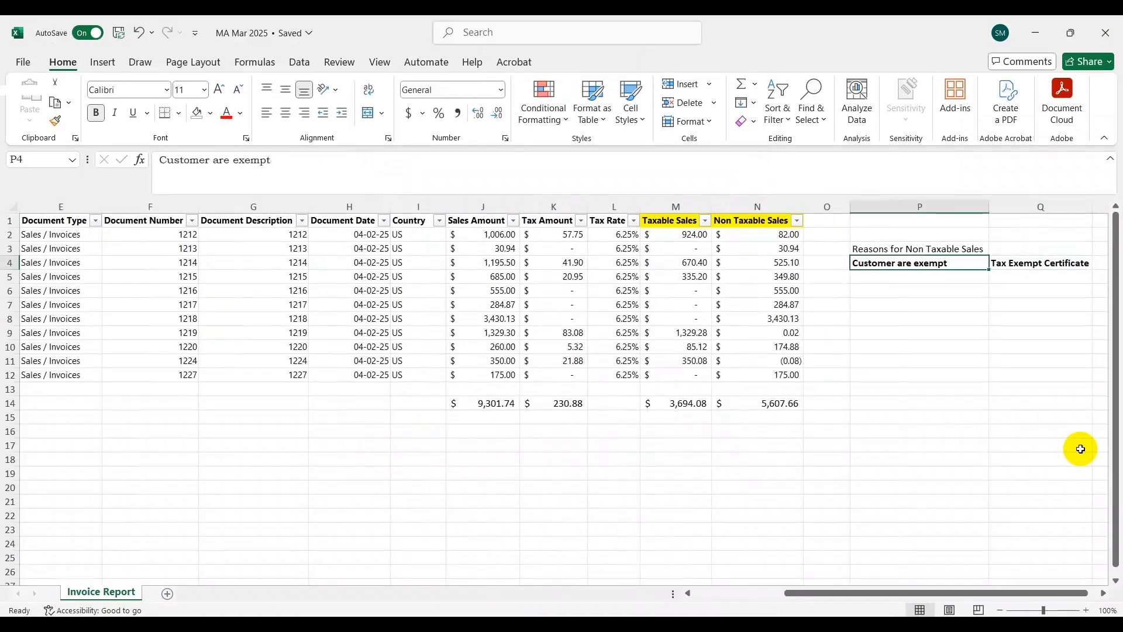
key(Down)
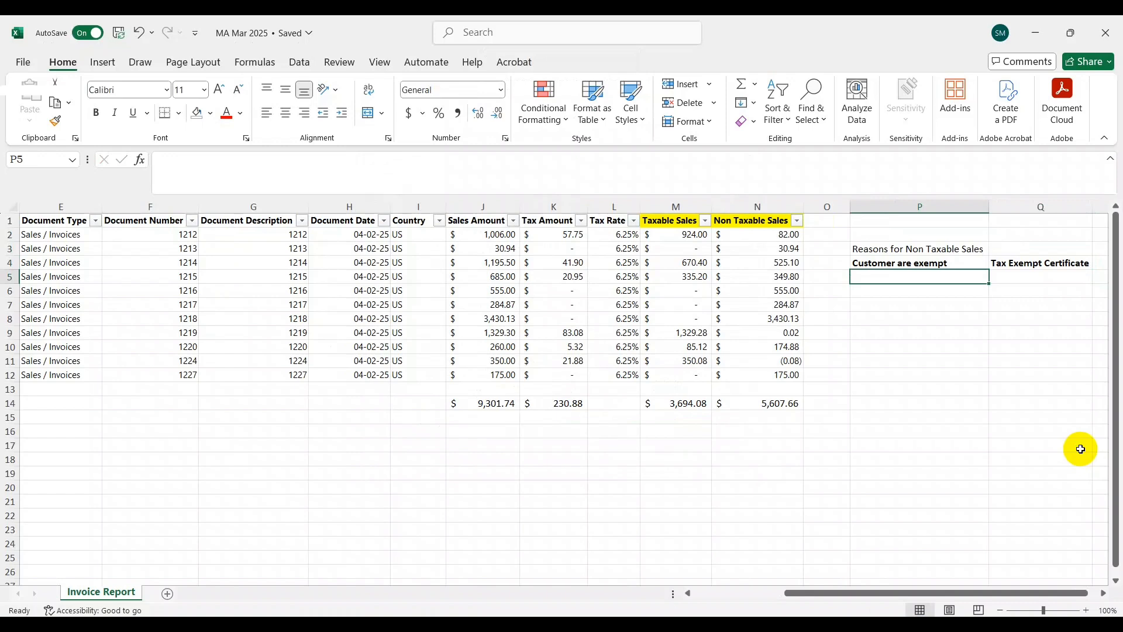
text(Sales of Non)
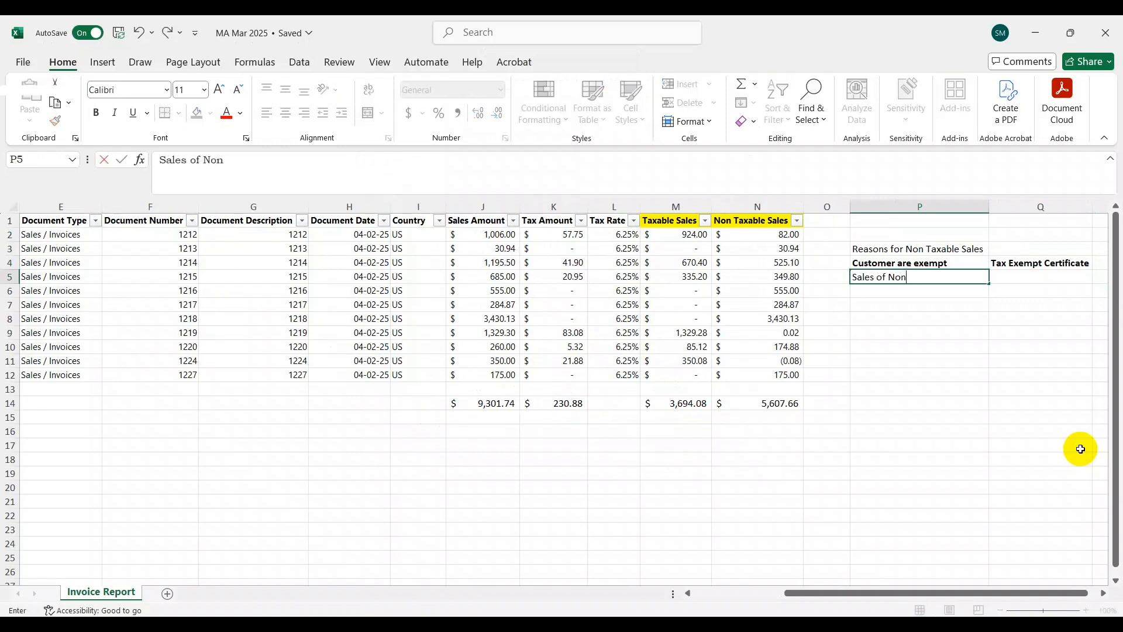
text( Taxable Products)
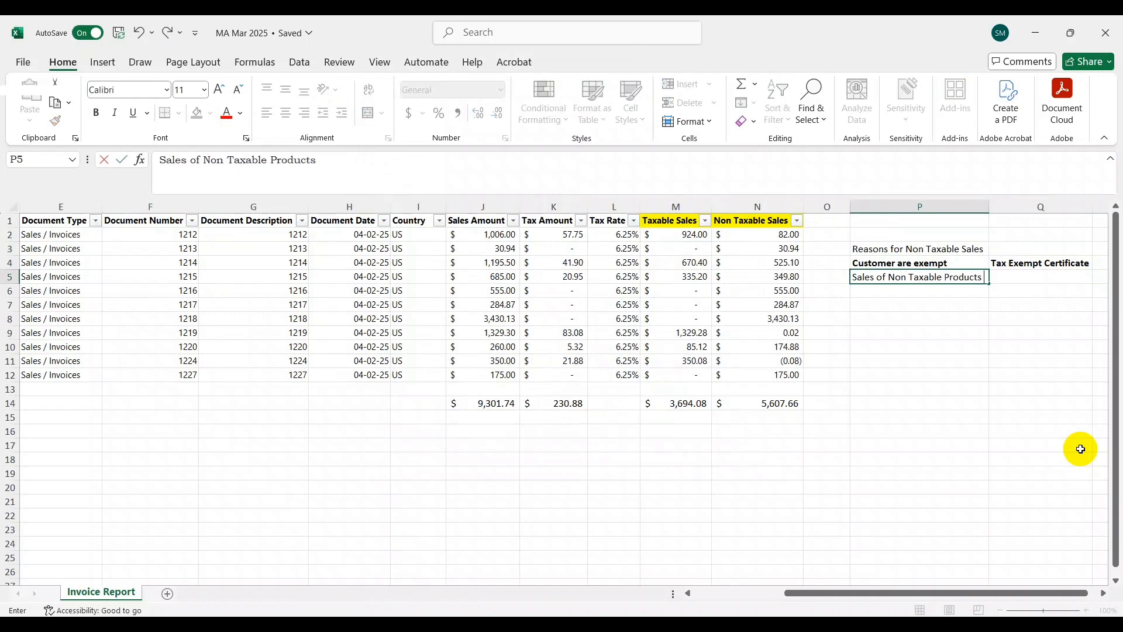
text( / Services)
key(Return)
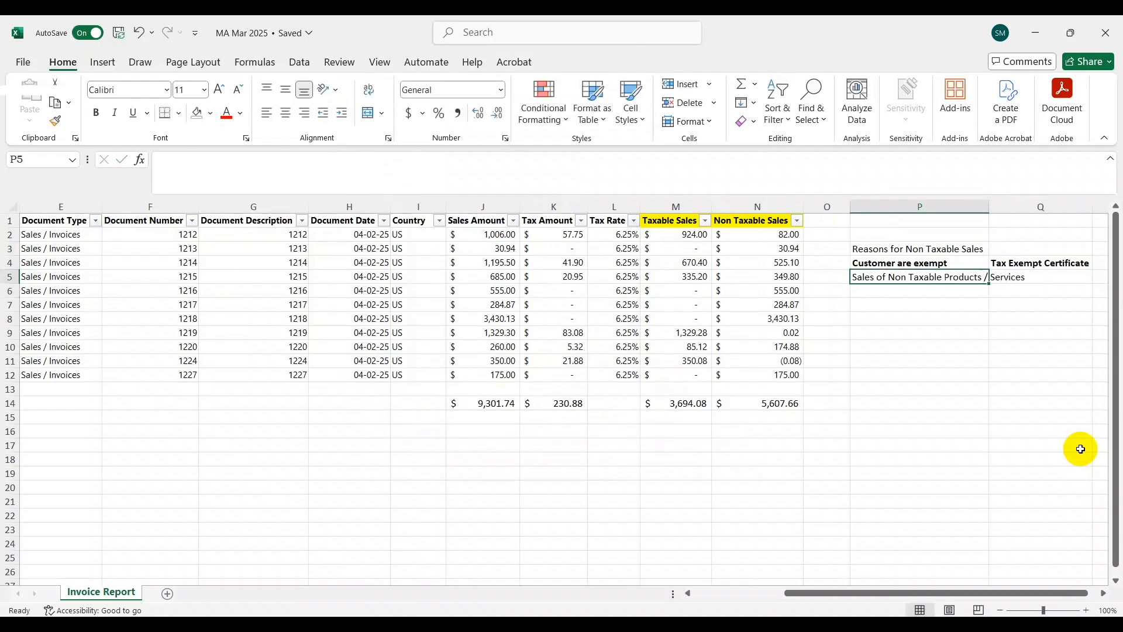
key(alt+o)
key(c)
key(a)
Make the non-taxable products and services reason in cell P5 bold
key(Right)
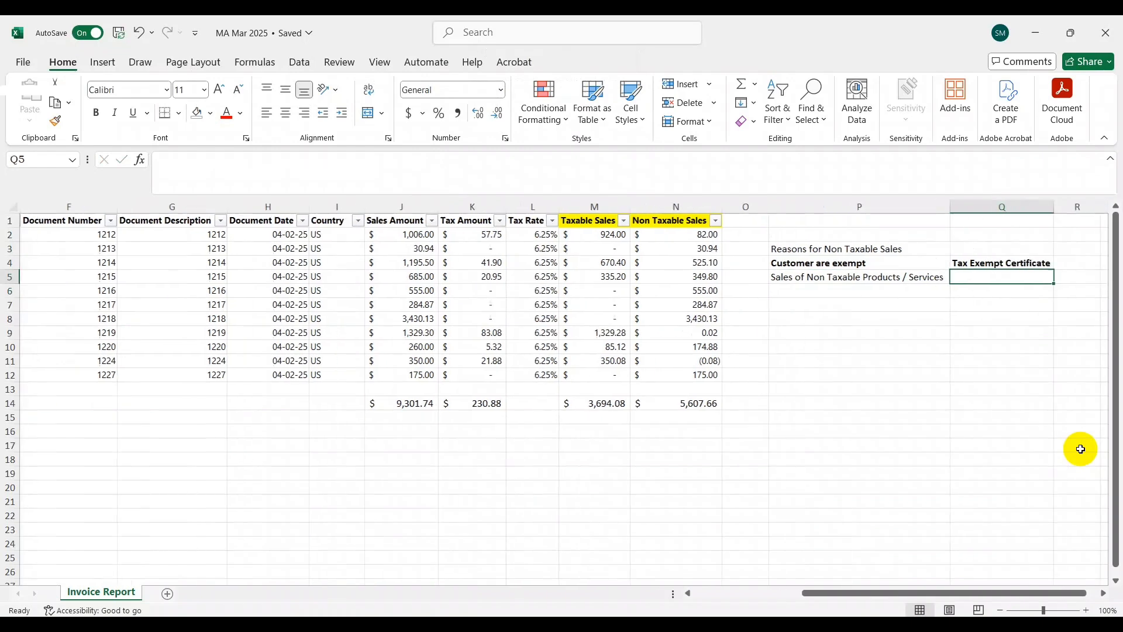
key(Left)
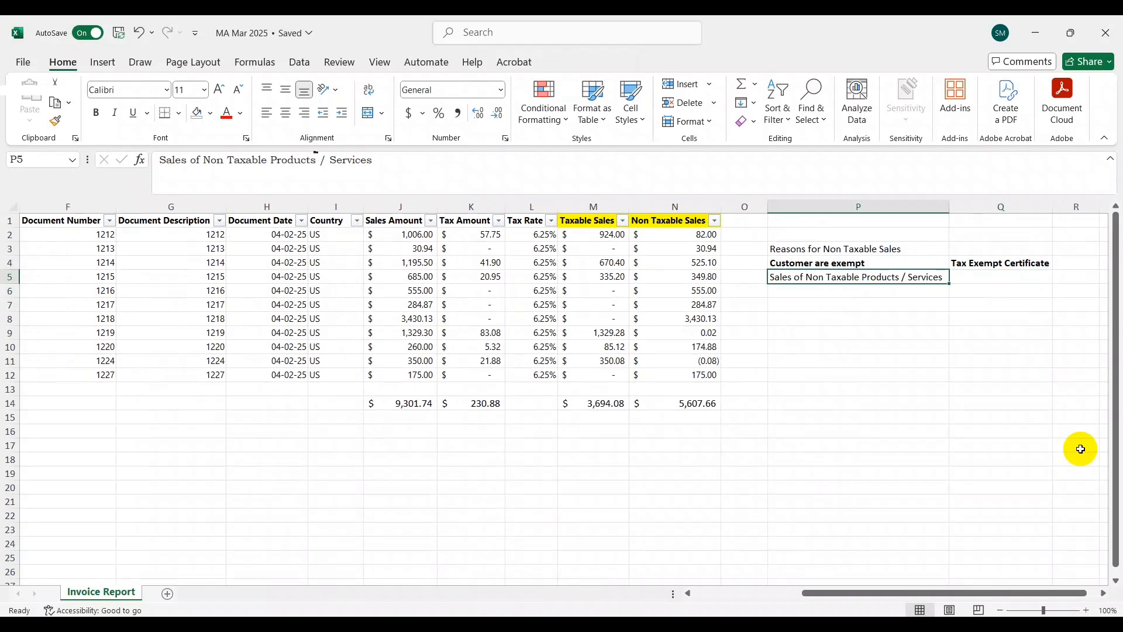
key(Right)
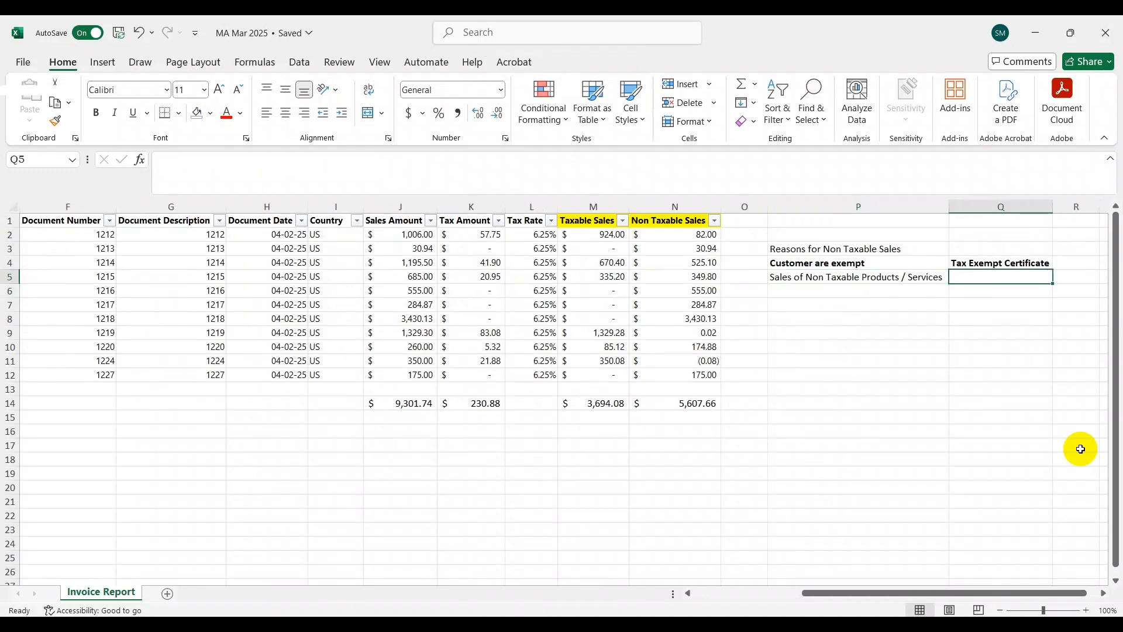
key(Left)
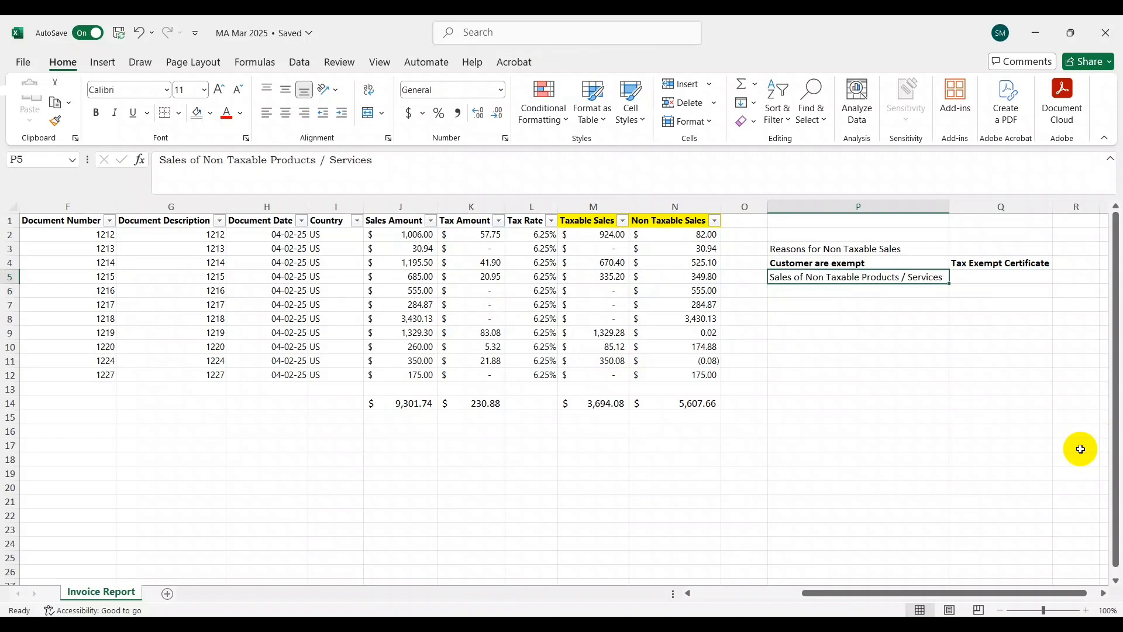
key(ctrl+b)
key(Up)
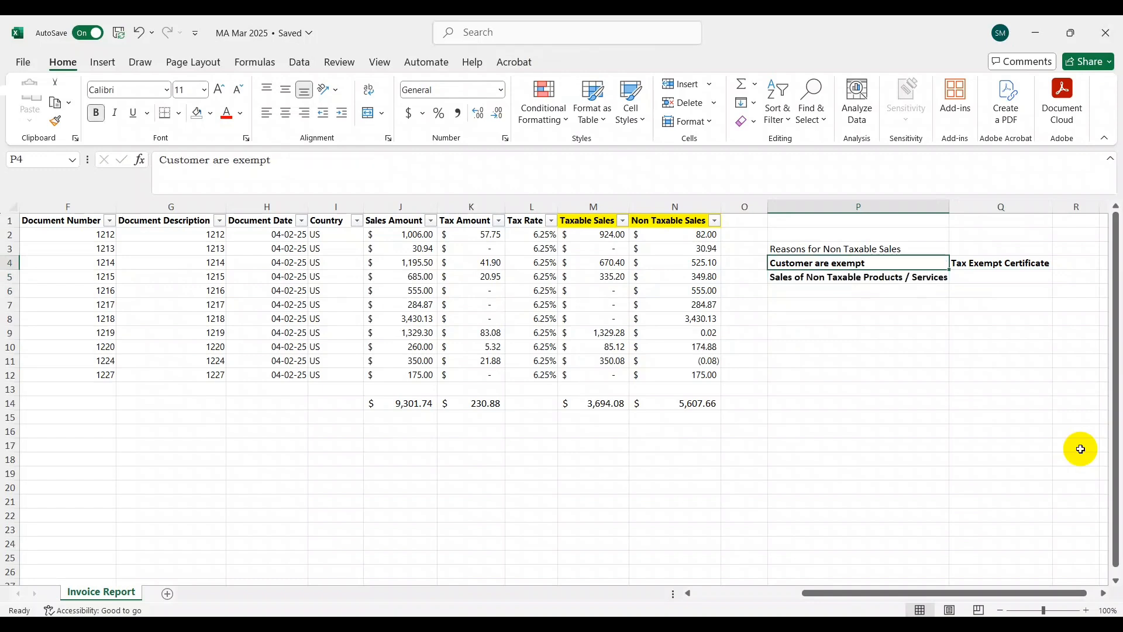
key(shift+Down)
key(Up)
key(Down)
Check the line 2 description of the return in MassTaxConnect and return to the MA Mar 2025 workbook in Excel
key(alt+Tab)
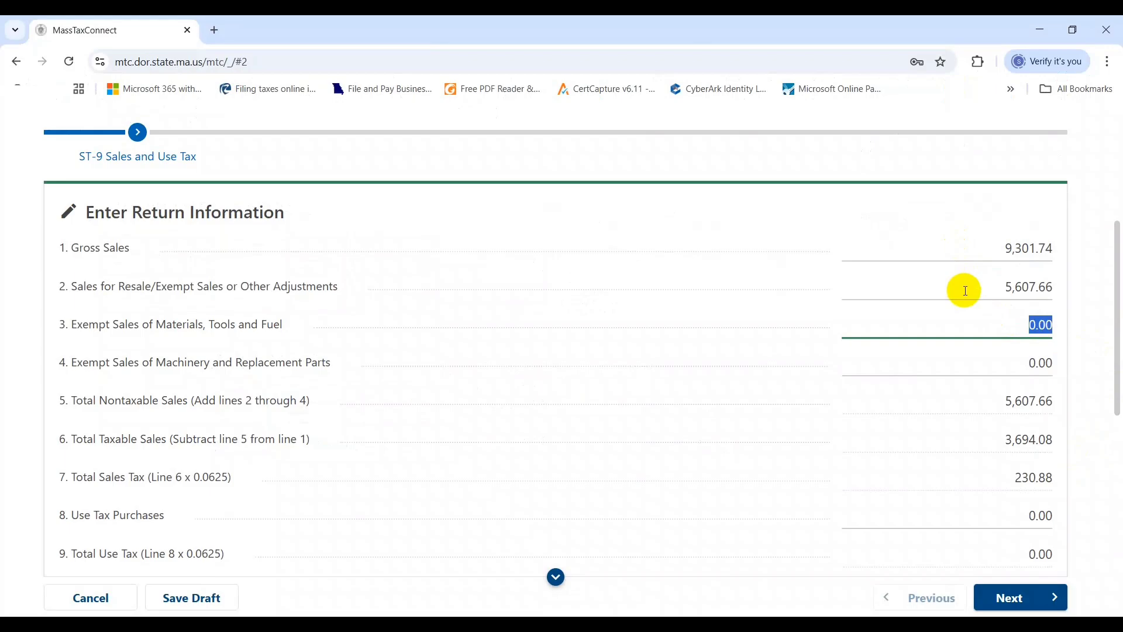
key(alt+Tab)
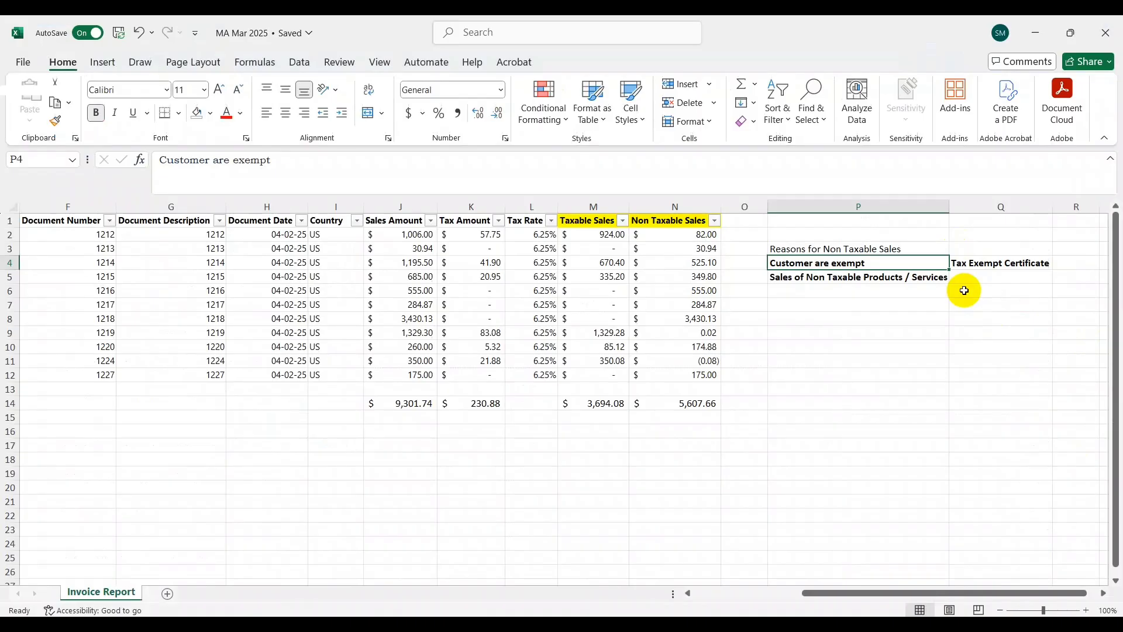
key(Down)
key(Up)
key(Right)
key(Left)
Enter the reason "Resale" in cell P6 and make it bold
key(Down)
key(Down)
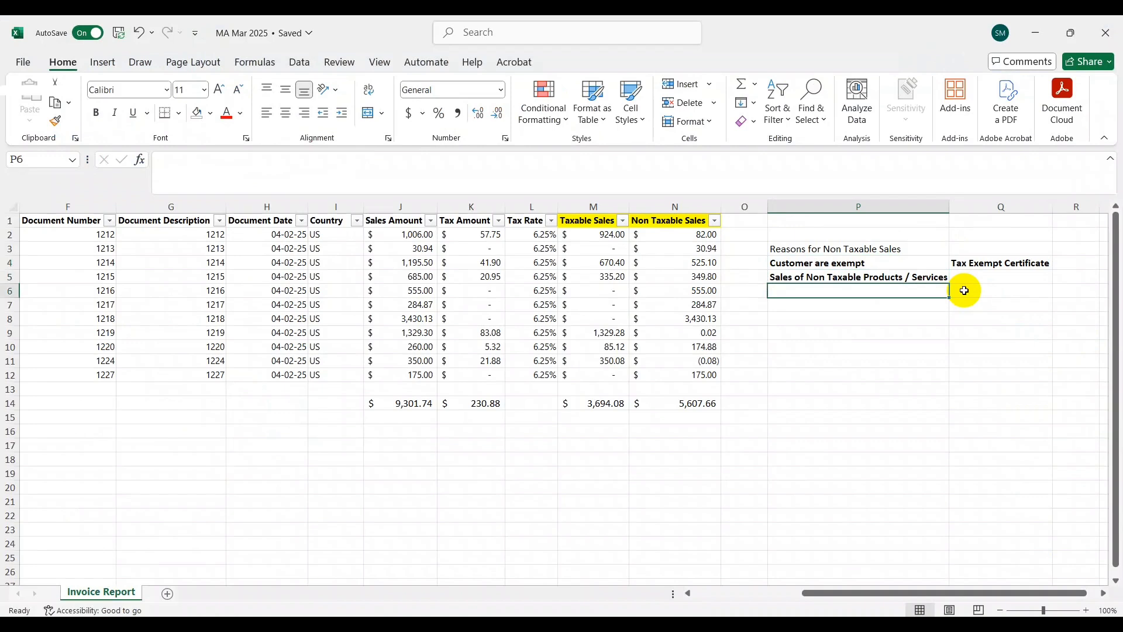
text(Resale)
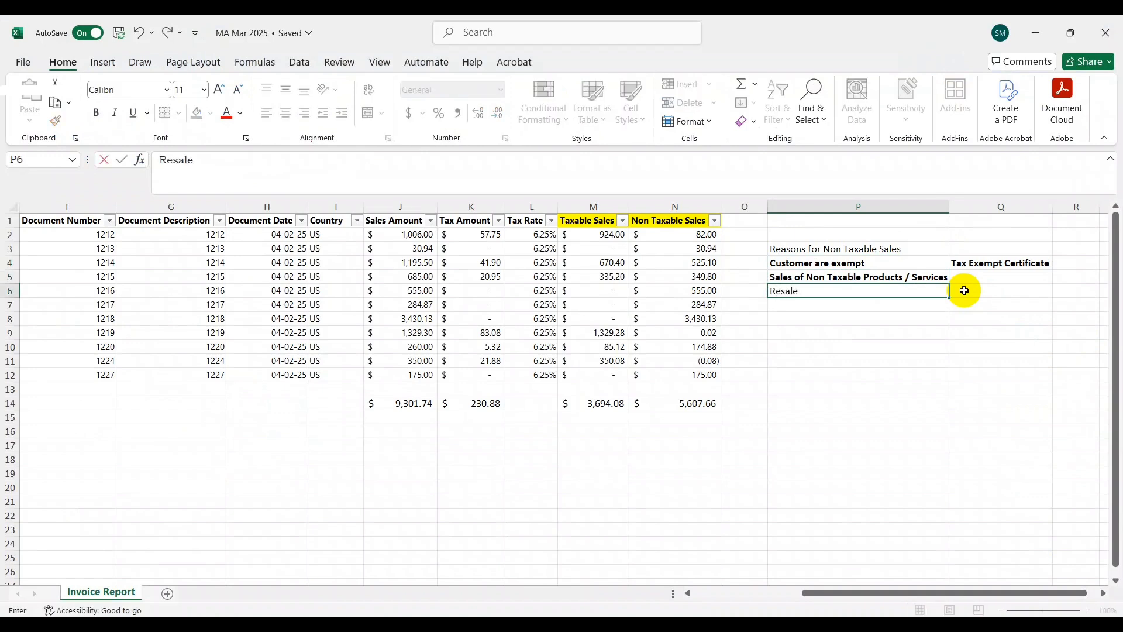
key(Return)
key(Up)
key(ctrl+b)
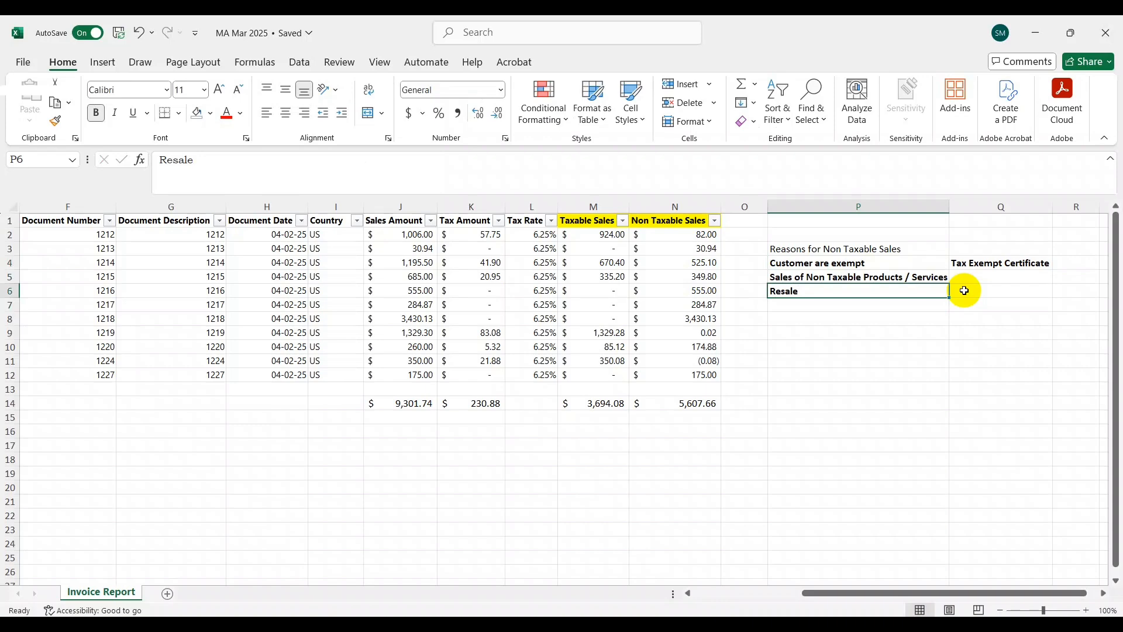
key(Down)
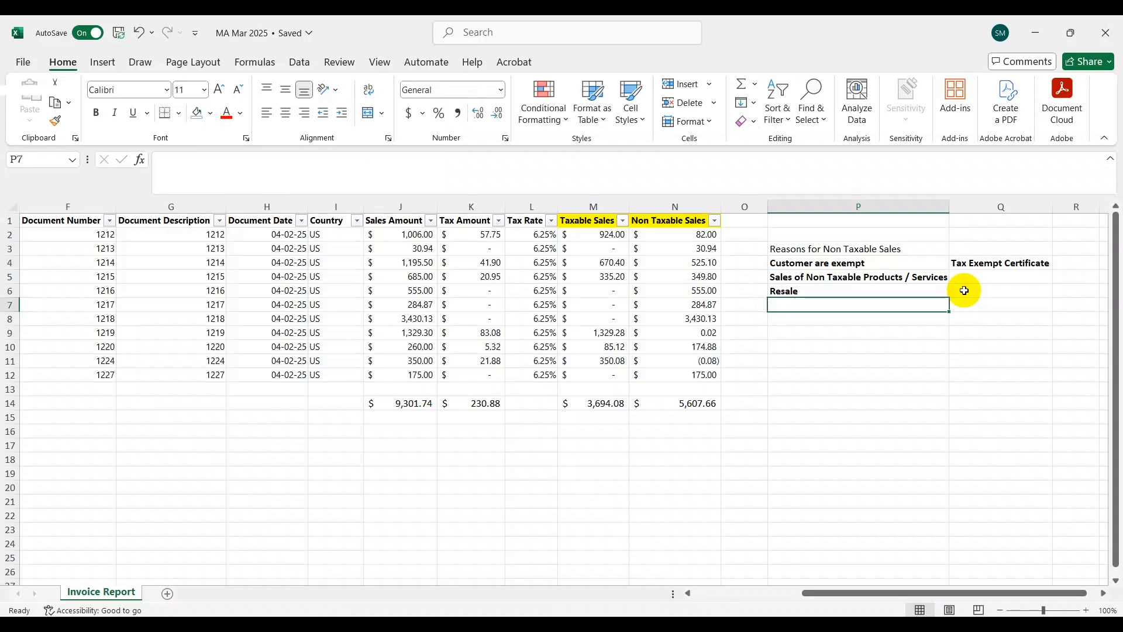
key(Up)
key(Down)
Switch to MassTaxConnect and check the Total Taxable Sales on line 6 and Total Sales Tax on line 7
key(alt+Tab)
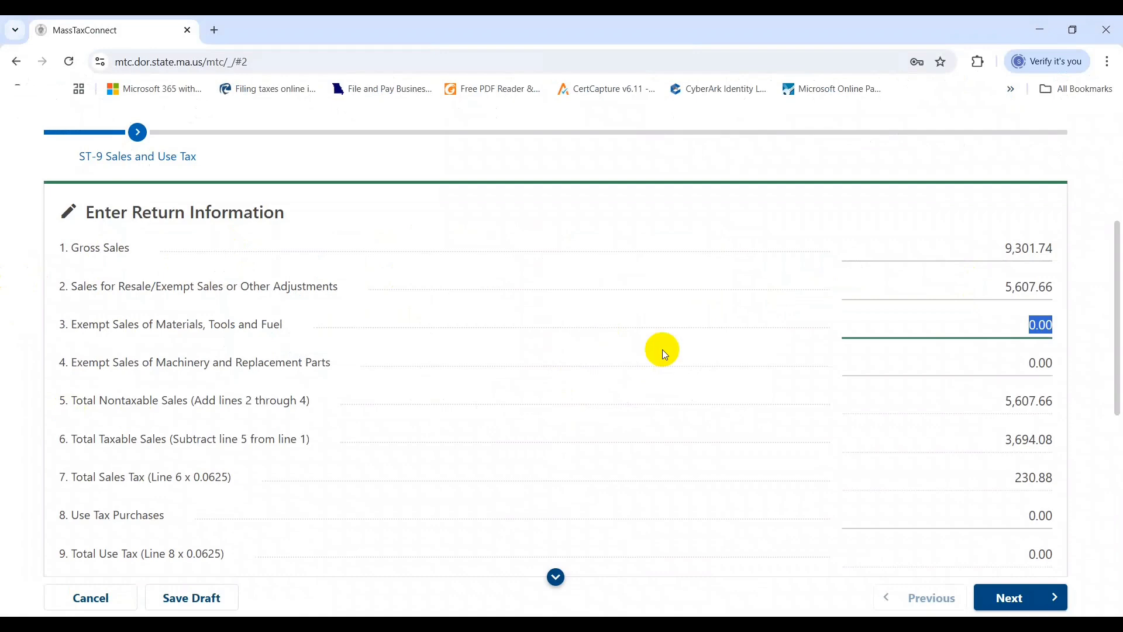
drag(1115, 374, 1118, 451)
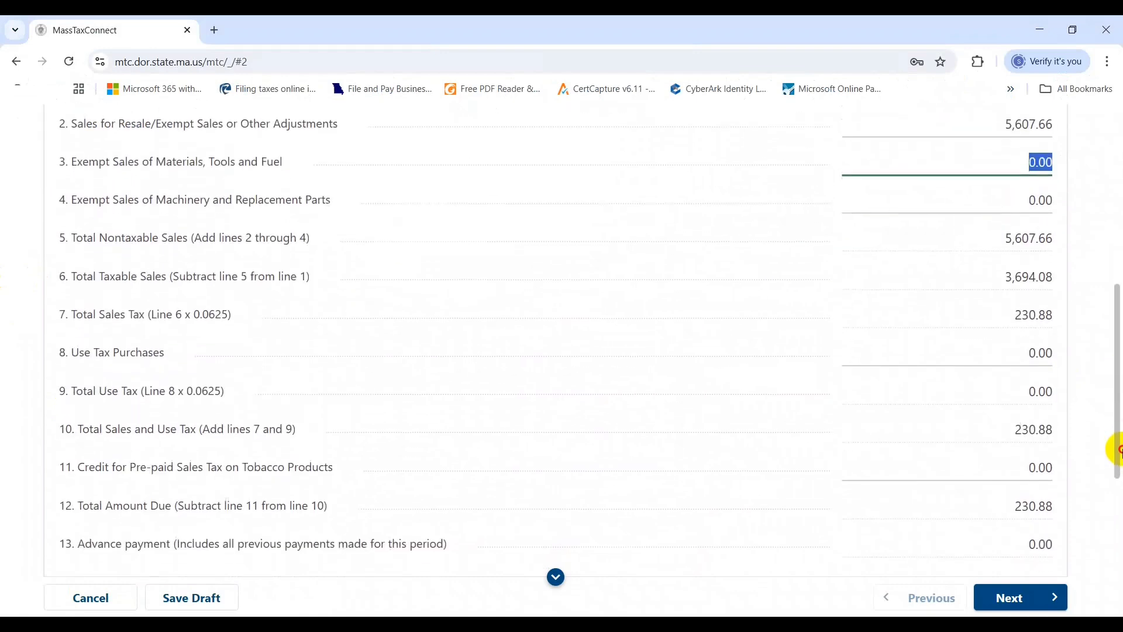
click(975, 283)
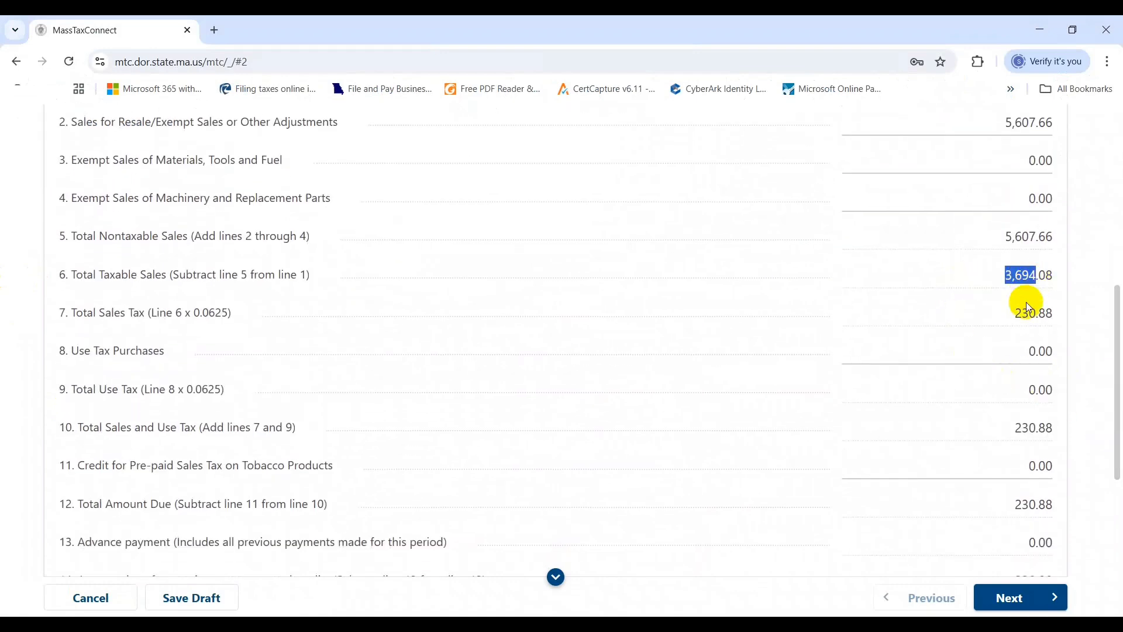
click(994, 316)
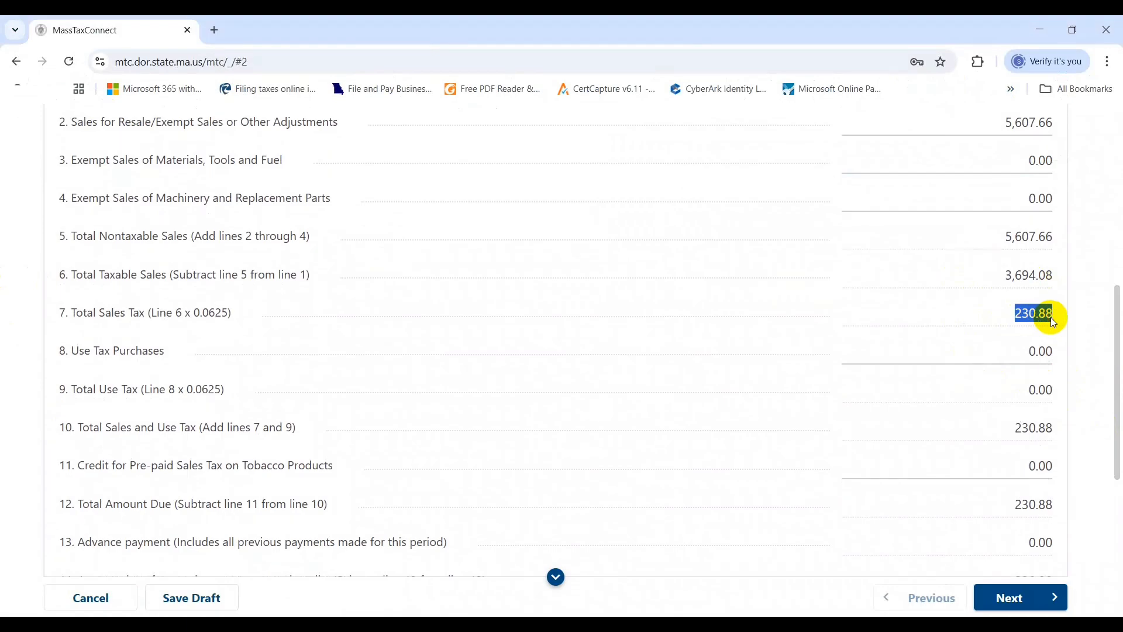
Switch to the MA Mar 2025 workbook in Excel and make the Tax Amount total in cell K14 bold
key(alt+Tab)
key(Left)
key(Left)
key(Left)
key(Left)
key(Down)
key(Down)
key(Down)
key(Down)
key(Down)
key(Down)
key(Down)
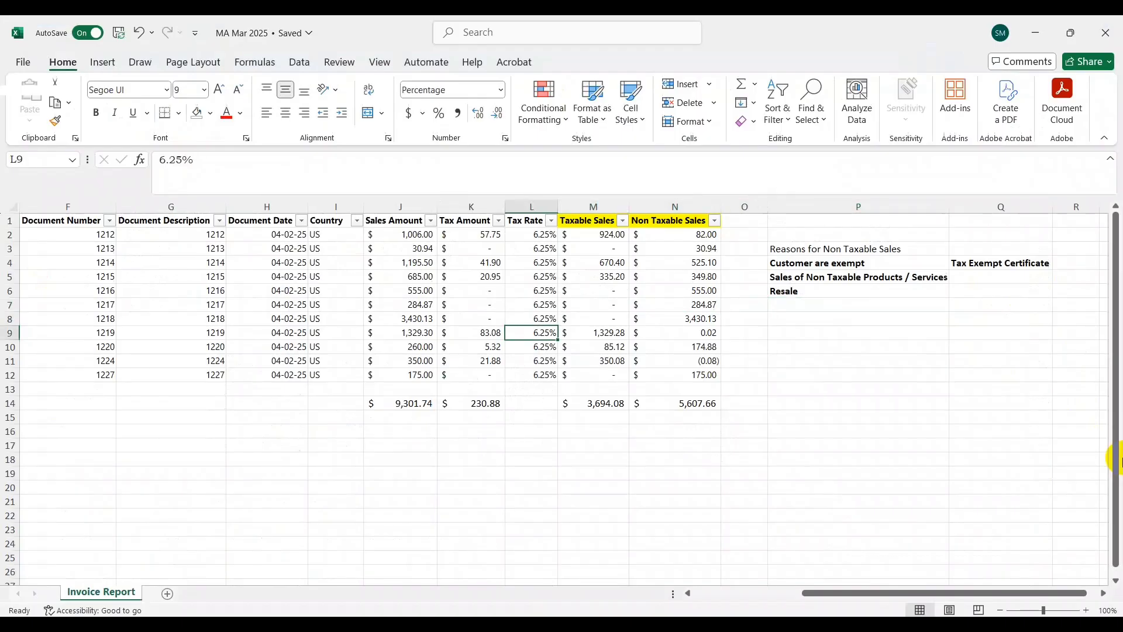
key(Left)
key(ctrl+b)
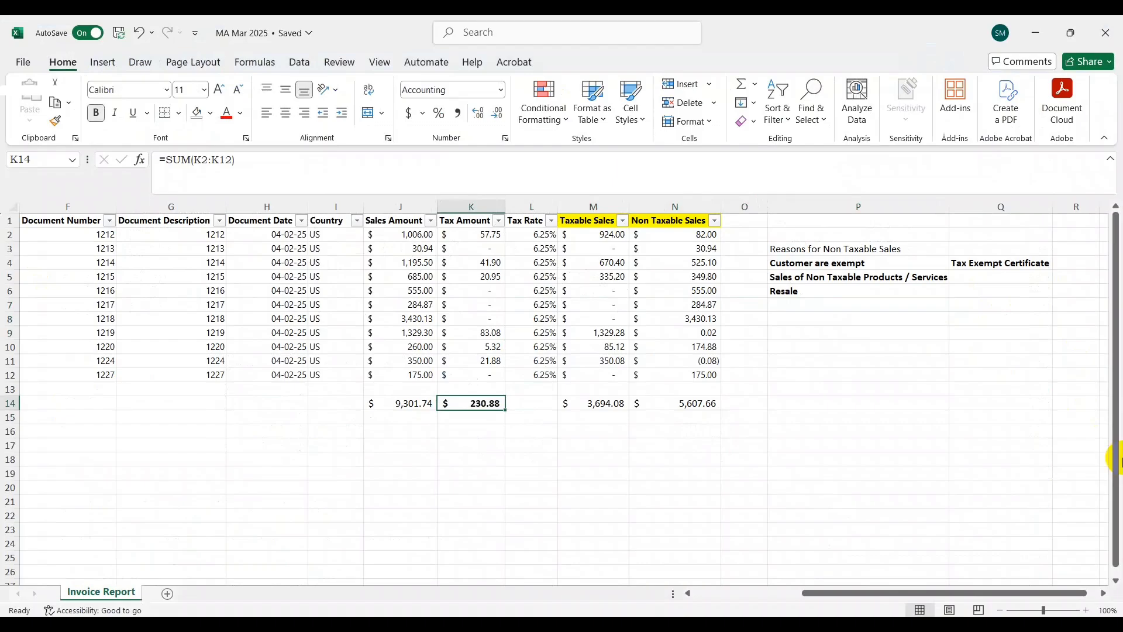
key(Down)
key(Down)
Switch back to MassTaxConnect and review the remaining return lines down to line 16, Balance due with return
key(alt+Tab)
scroll(1122, 461, down, 6)
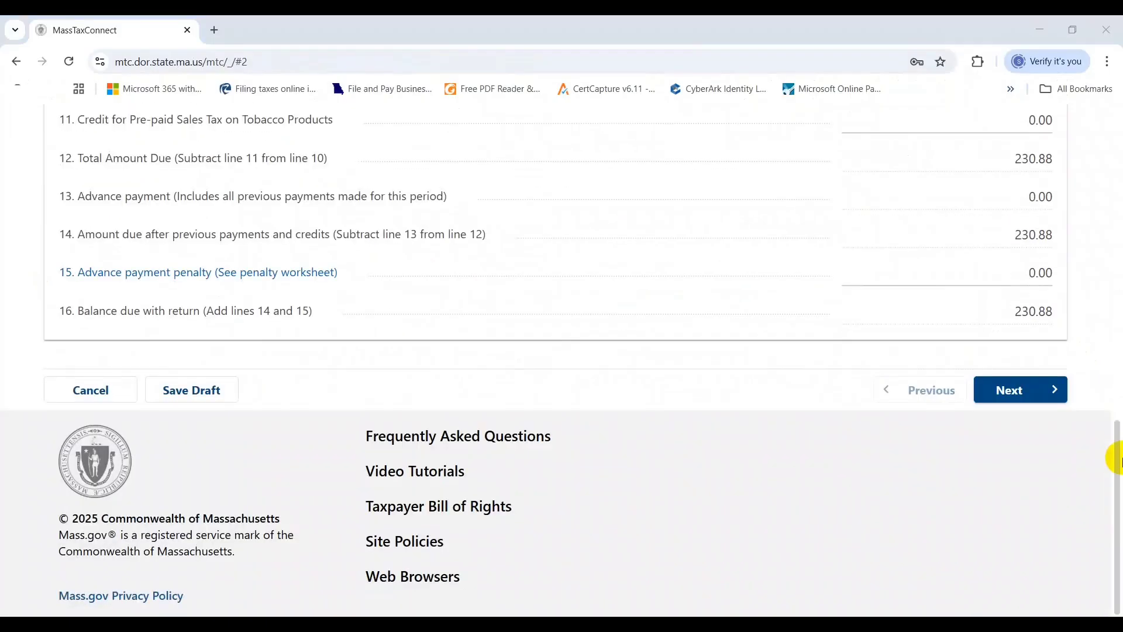
Switch to the MA Mar 2025 workbook in Excel, check the Tax Amount total in cell K14, and return to MassTaxConnect
key(alt+Tab)
key(Up)
key(Up)
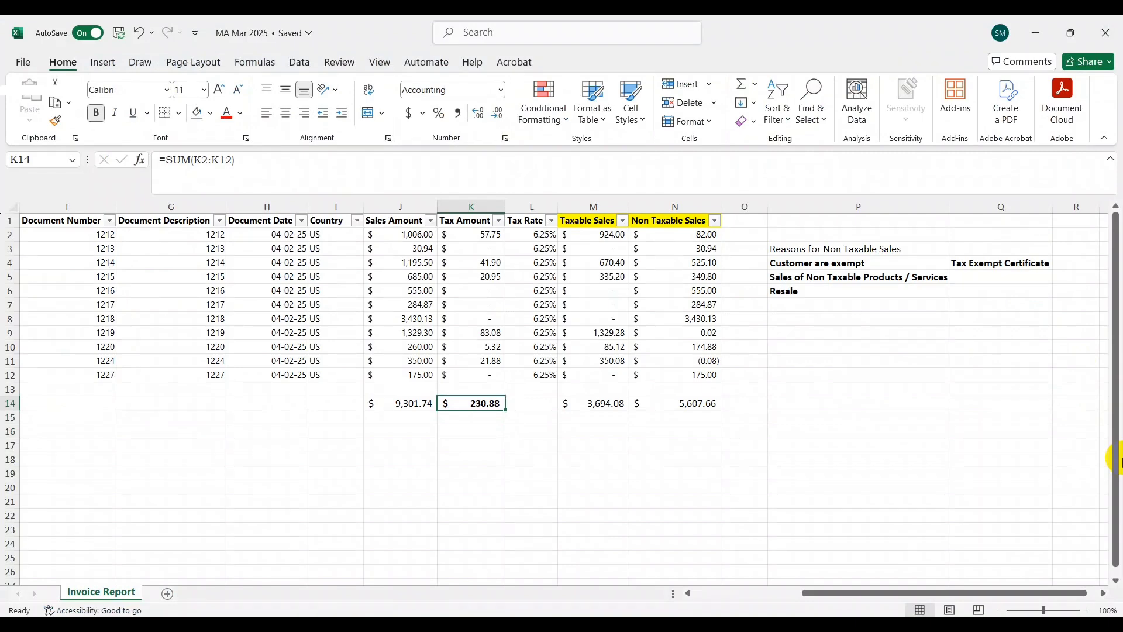
key(alt+Tab)
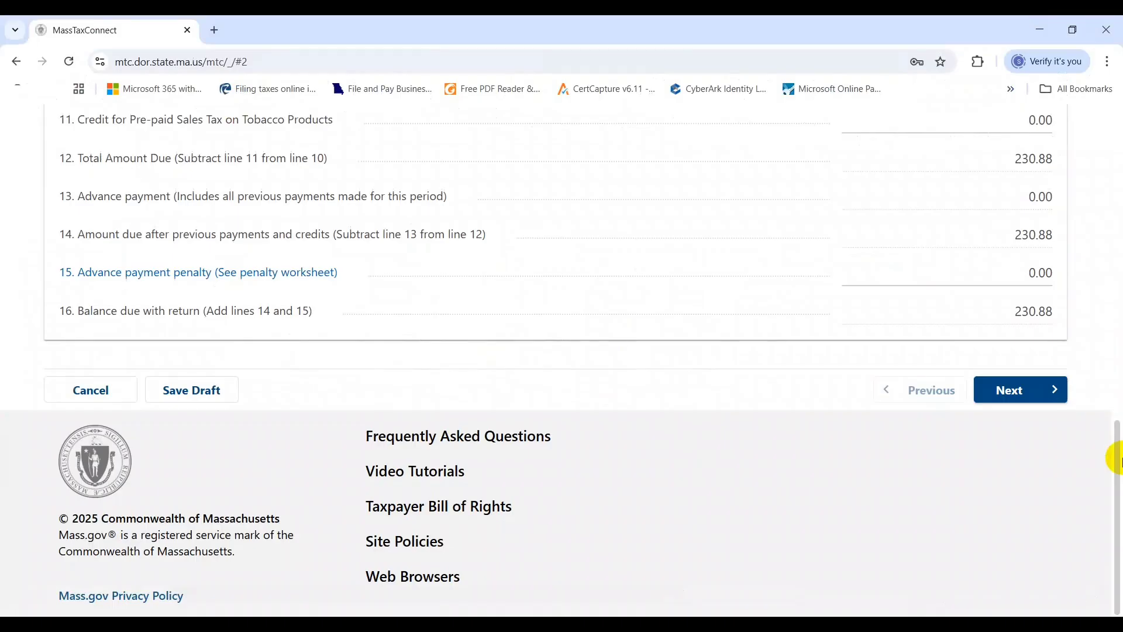
Proceed to the return's Payment page and choose to make an electronic payment from the checking or savings account
click(1027, 390)
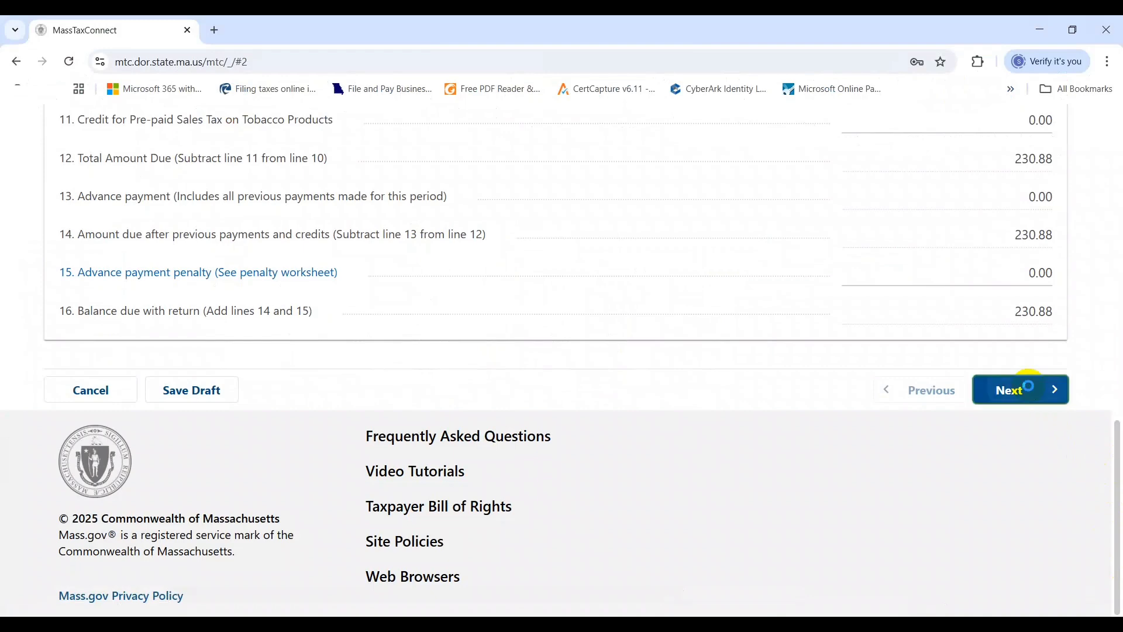
drag(1118, 314, 1114, 454)
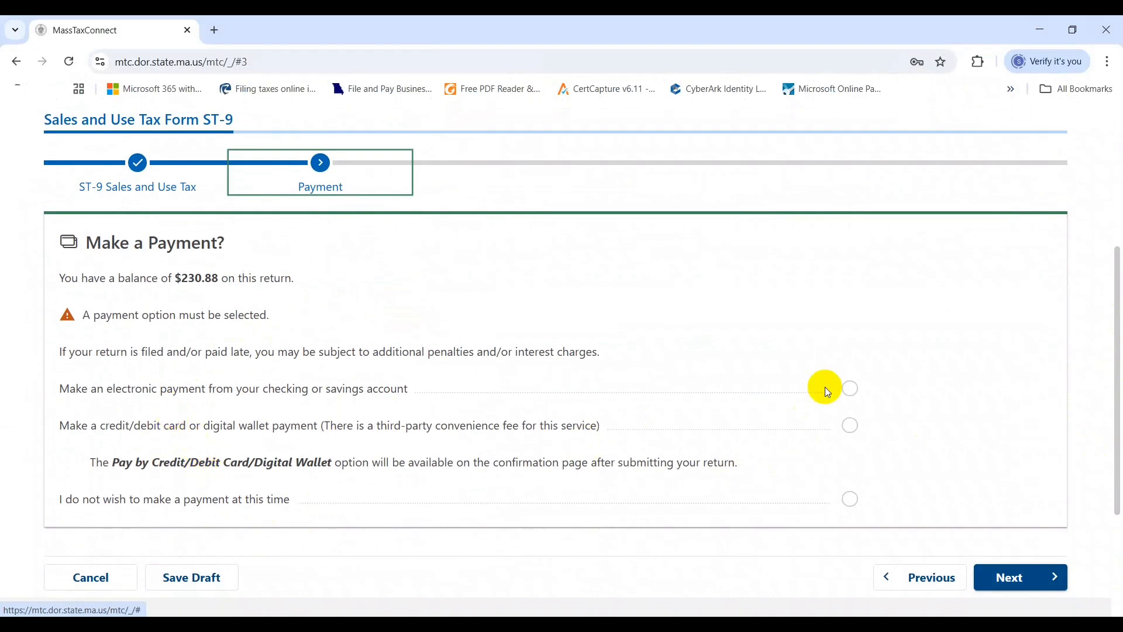
click(850, 388)
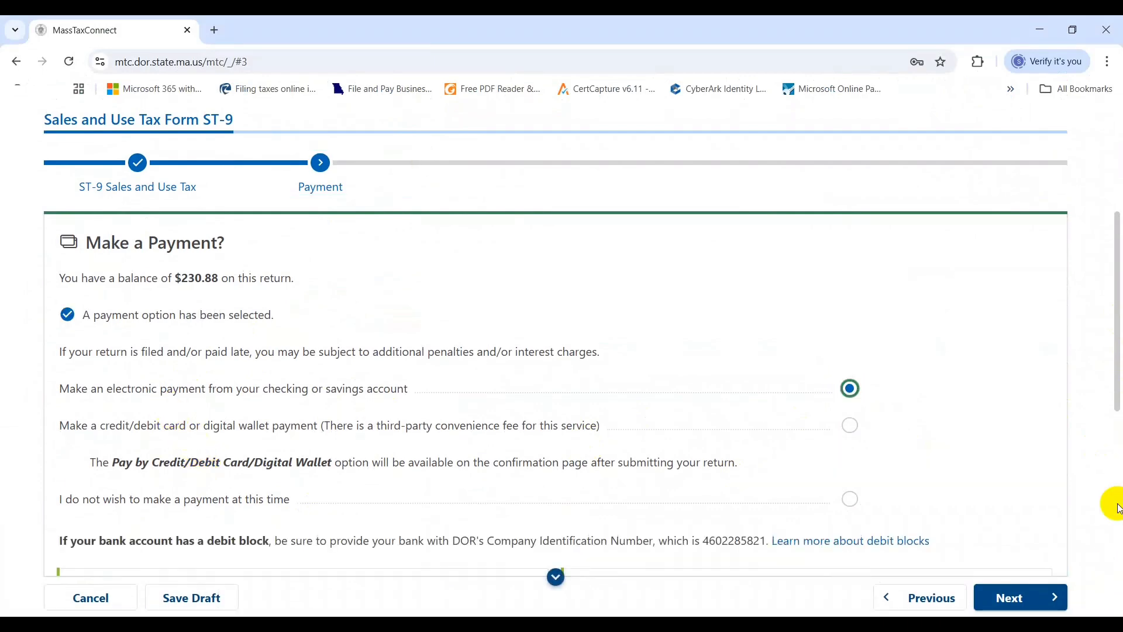
drag(1117, 394, 1107, 339)
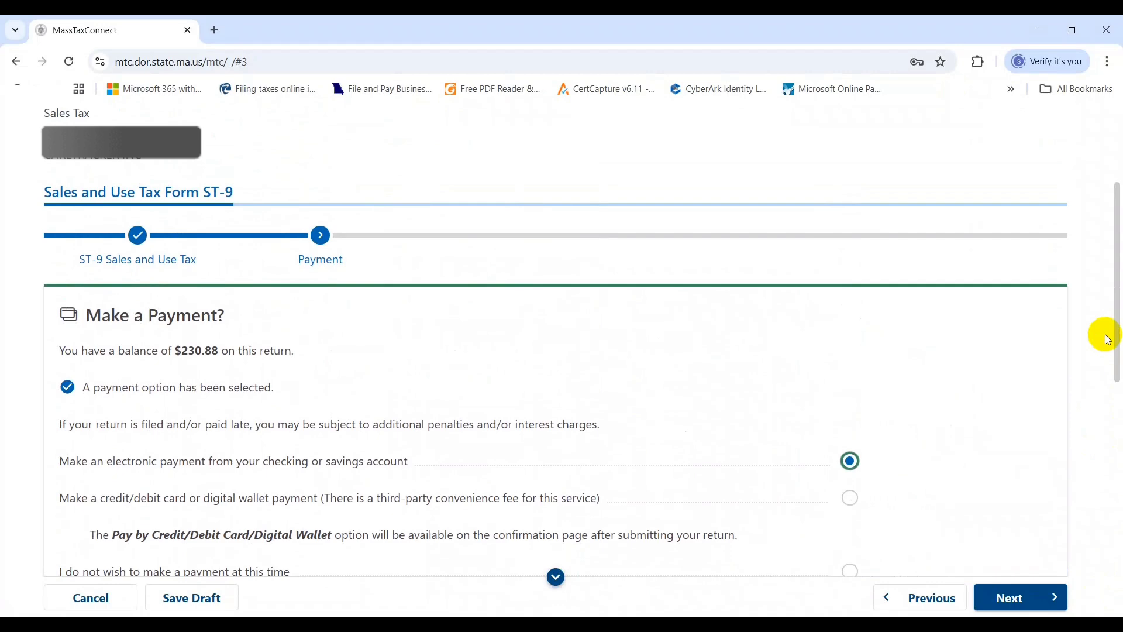
Switch to the MA Mar 2025 workbook in Excel
key(alt+Tab)
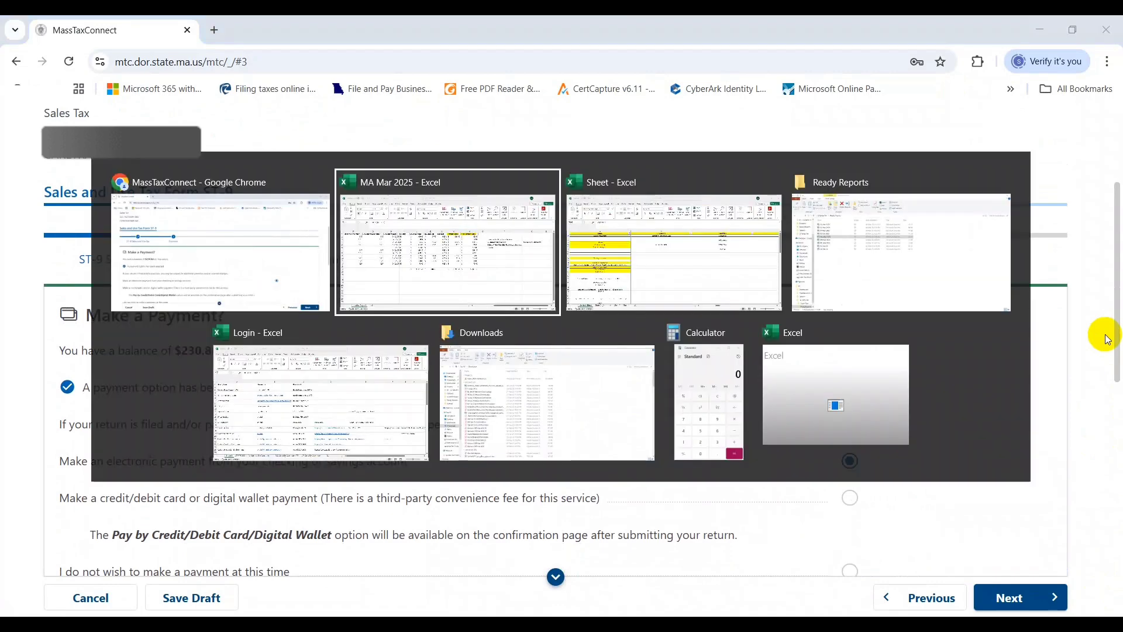